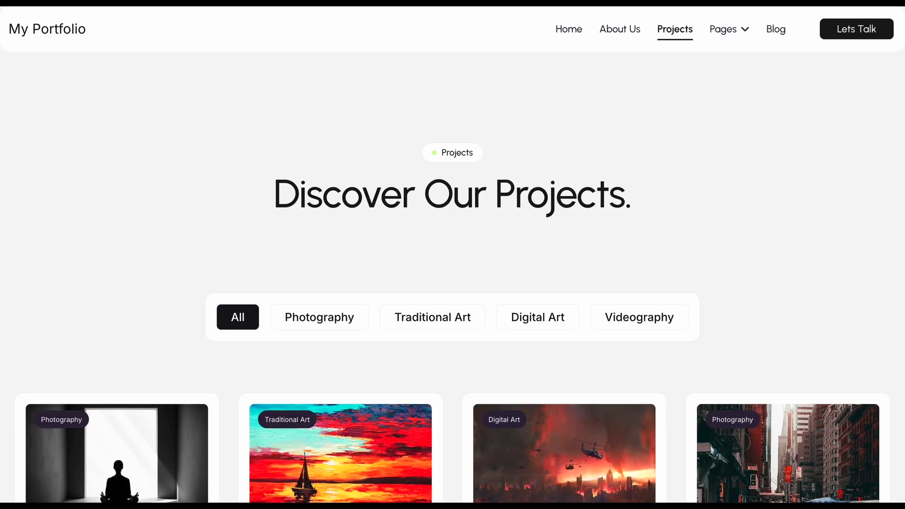
- Filter the portfolio projects by Photography, Traditional Art and Digital Art
scroll(155, 318, down, 5)
click(354, 96)
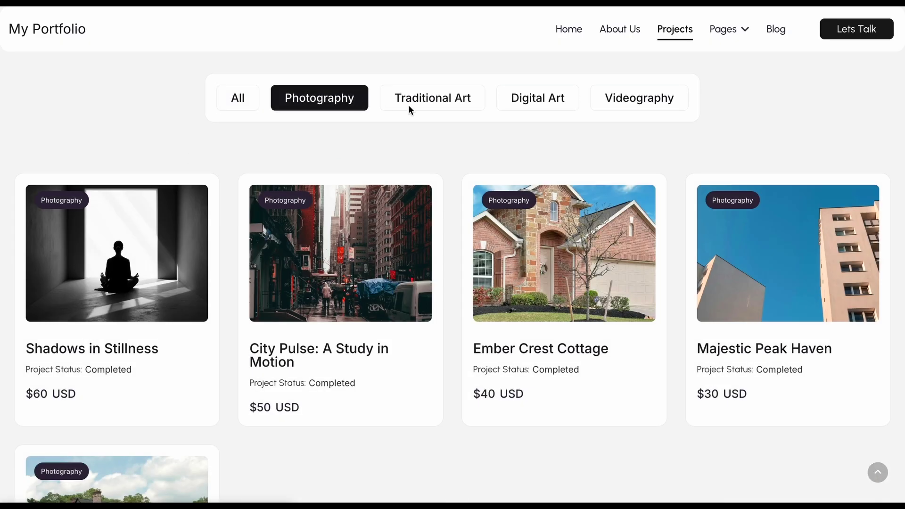
click(422, 102)
click(531, 99)
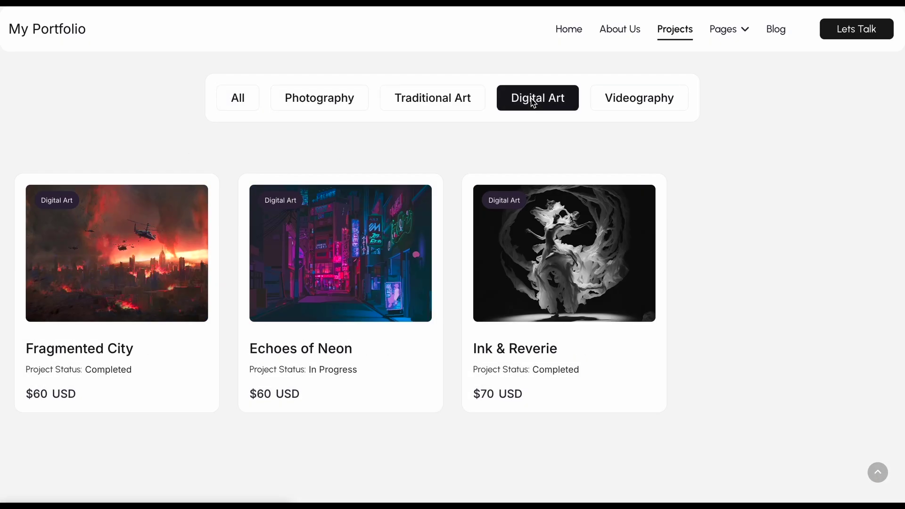
- View the Echoes of Neon project details page
click(345, 359)
scroll(346, 359, down, 10)
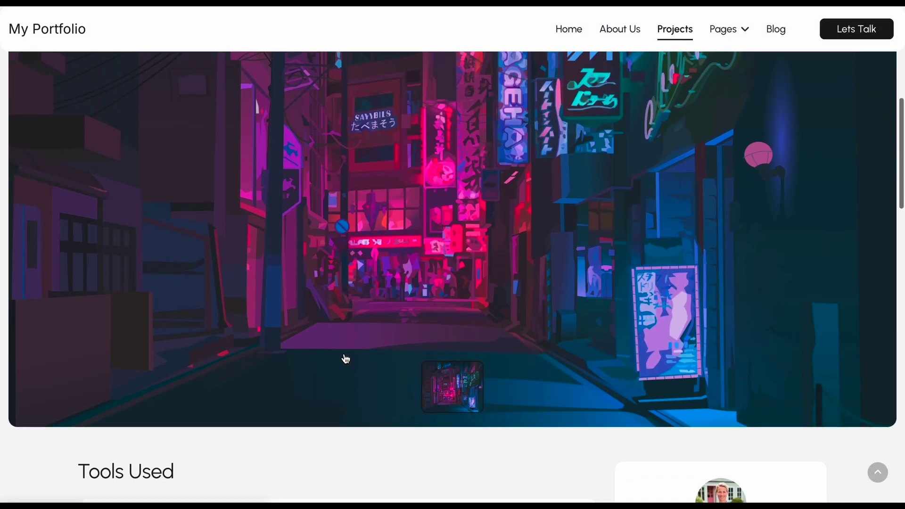
scroll(346, 359, down, 5)
scroll(344, 355, down, 6)
scroll(257, 437, down, 4)
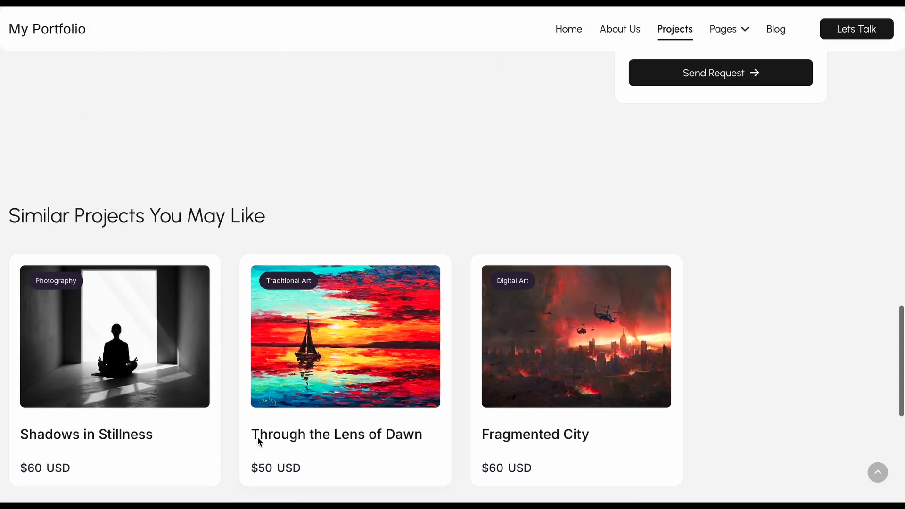
- View Shadows in Stillness details, then open SP Page Builder's Dynamic Content page
click(150, 438)
scroll(147, 438, down, 5)
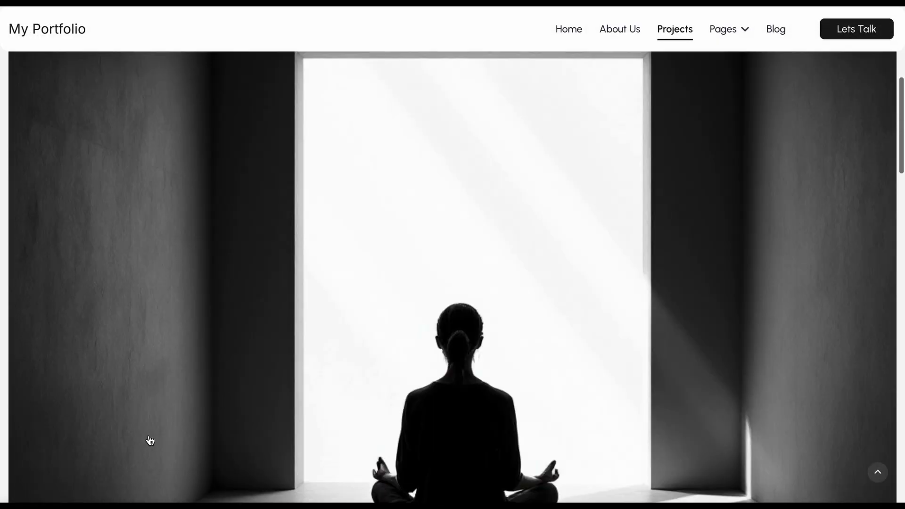
scroll(148, 438, down, 4)
scroll(149, 439, down, 5)
scroll(149, 436, down, 5)
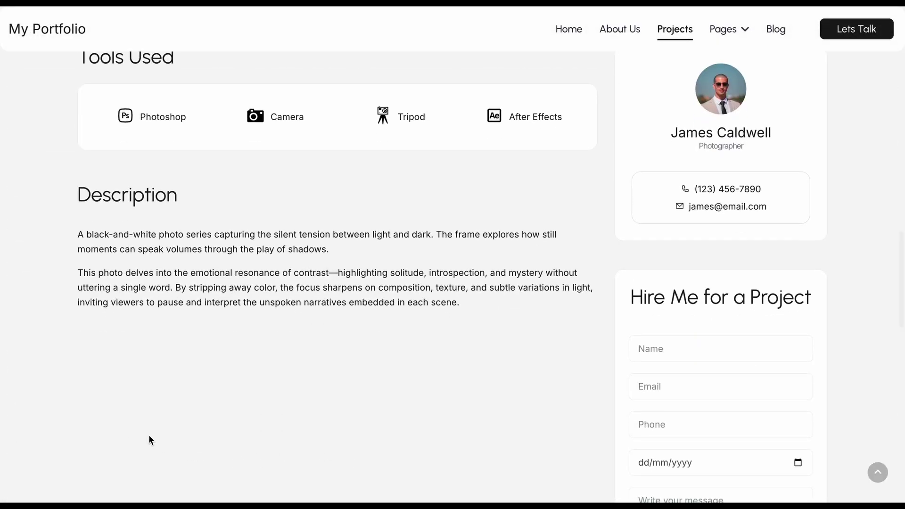
scroll(149, 436, down, 2)
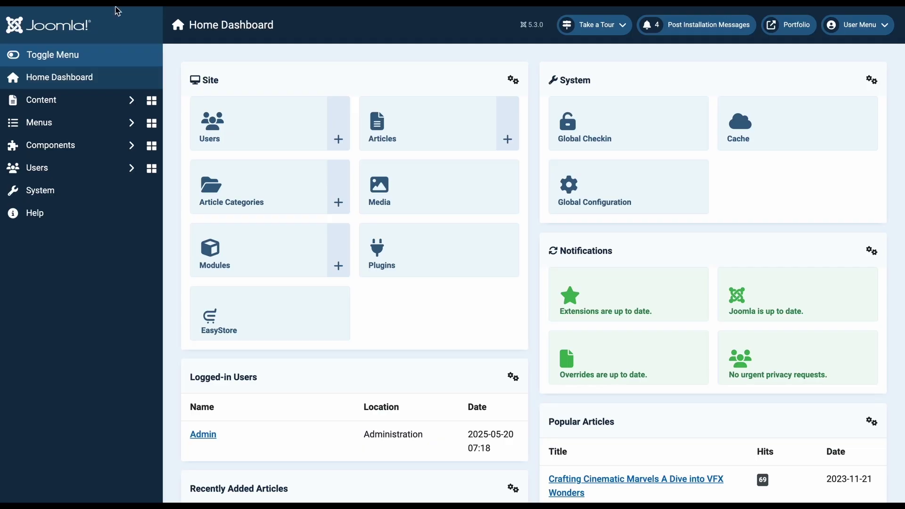
click(97, 147)
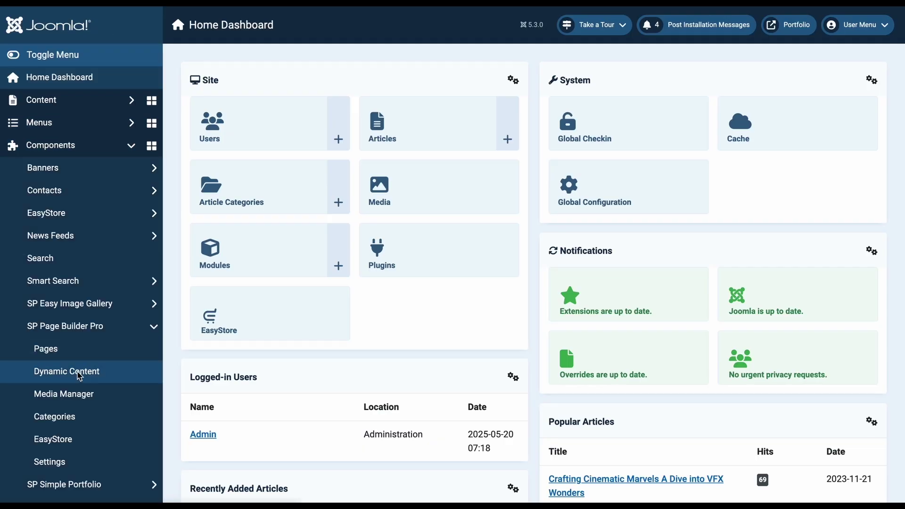
click(80, 376)
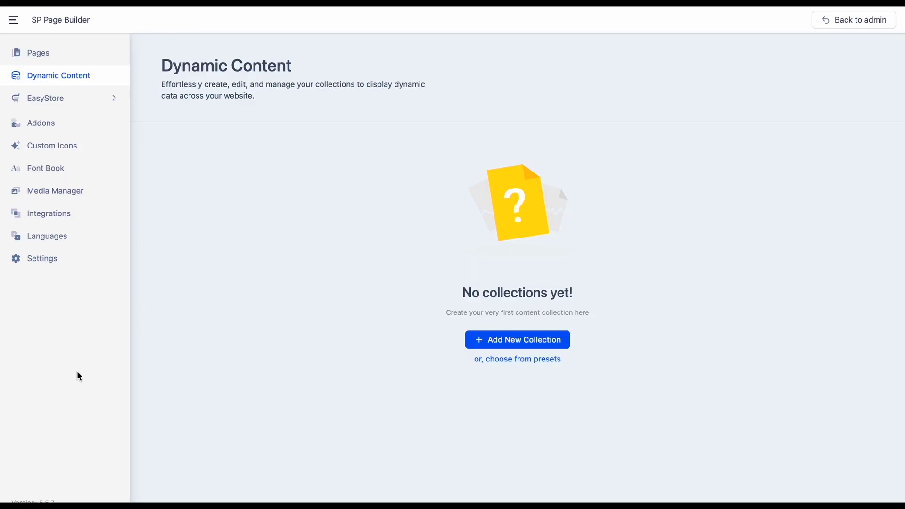
- Start a new collection named 'Projects' and give it an Image custom field
click(495, 346)
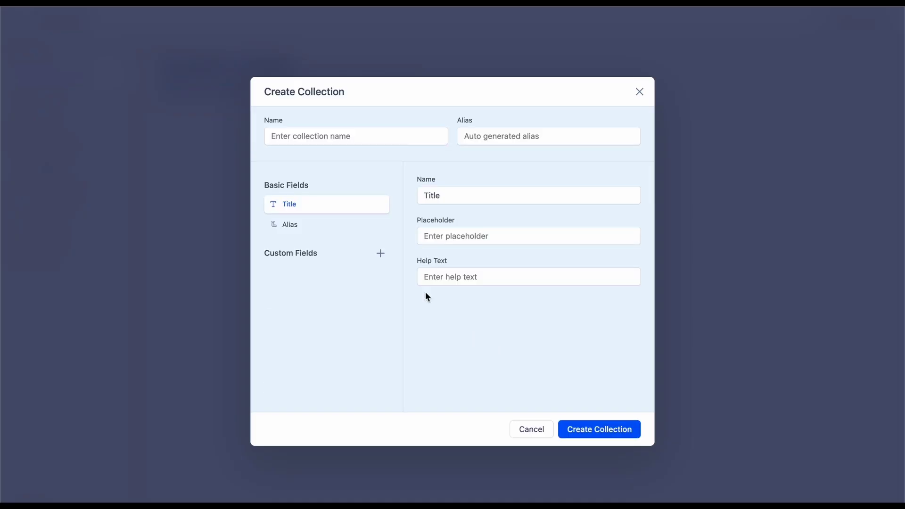
click(320, 136)
text(Pro)
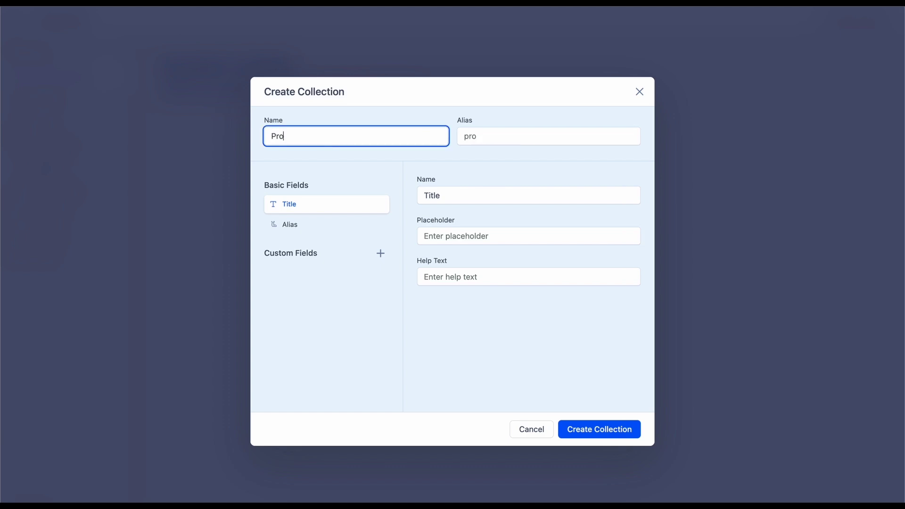
text(jects)
click(380, 253)
click(386, 306)
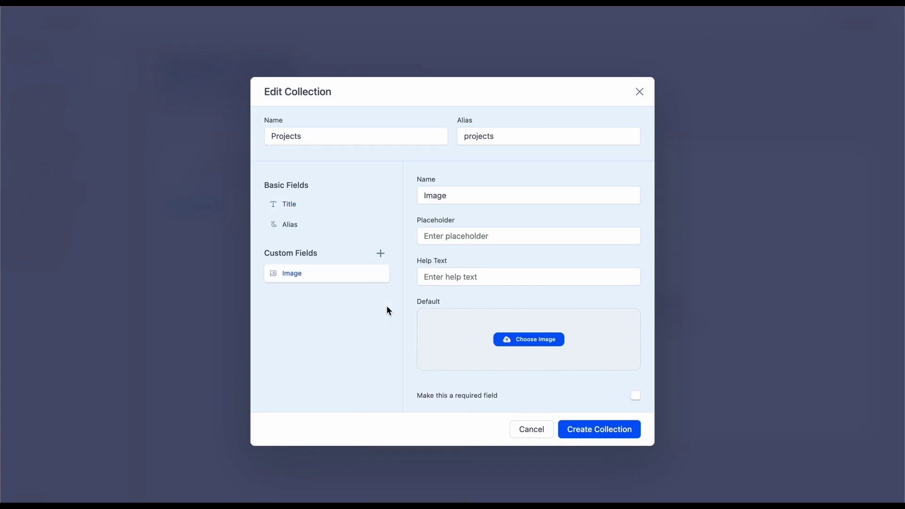
click(380, 255)
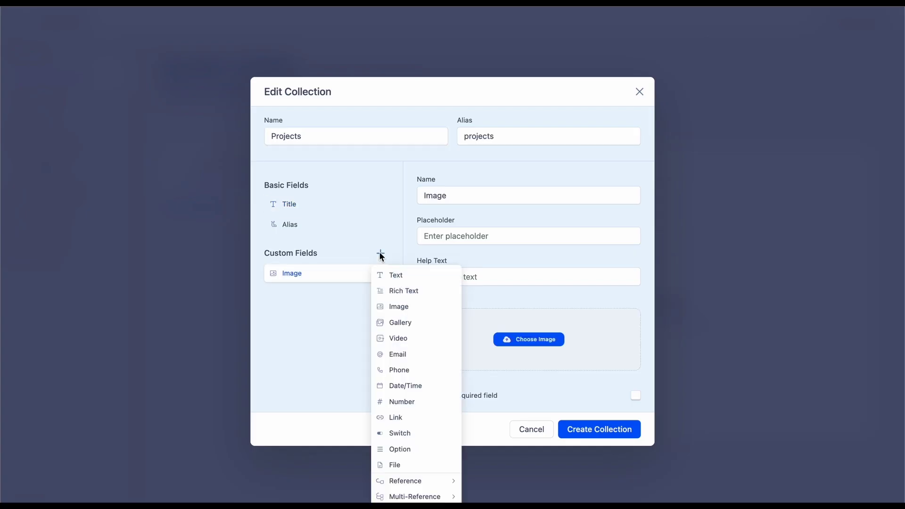
- Add an Option field named Status with options In Progress and Completed
click(398, 448)
triple_click(466, 321)
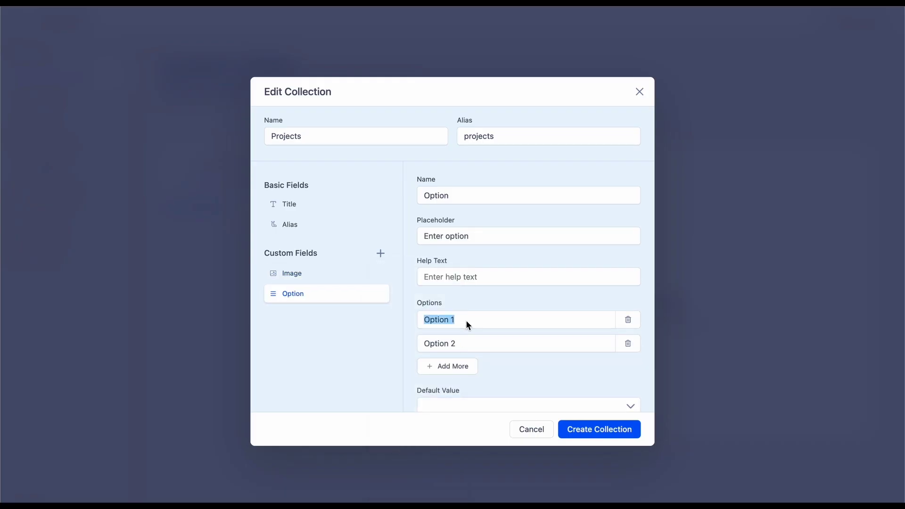
text(In Progress)
text(C)
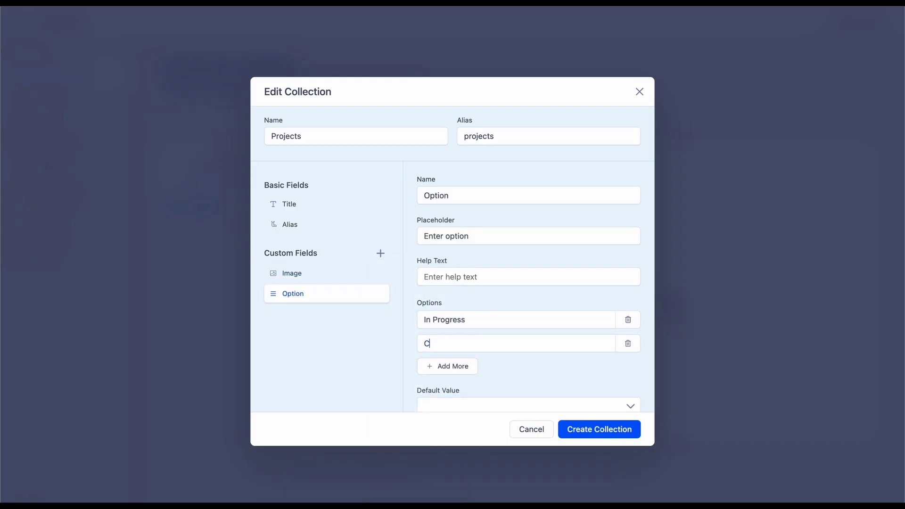
text(ompleted)
double_click(445, 196)
text(St)
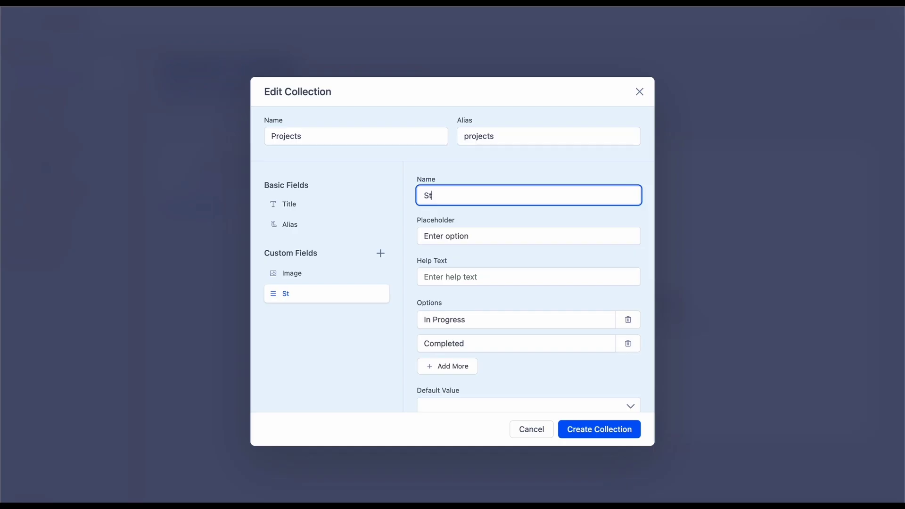
text(atus)
- Add a Text field named Price and a Gallery field
click(380, 253)
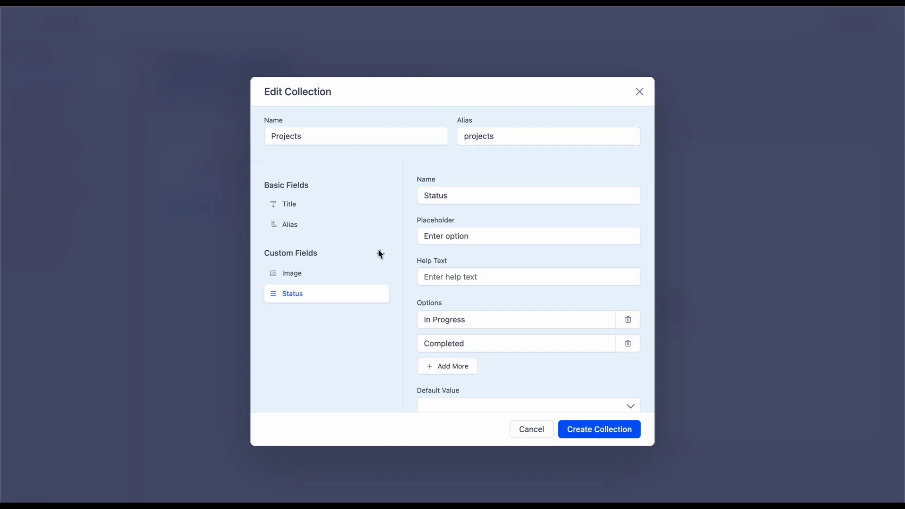
click(394, 275)
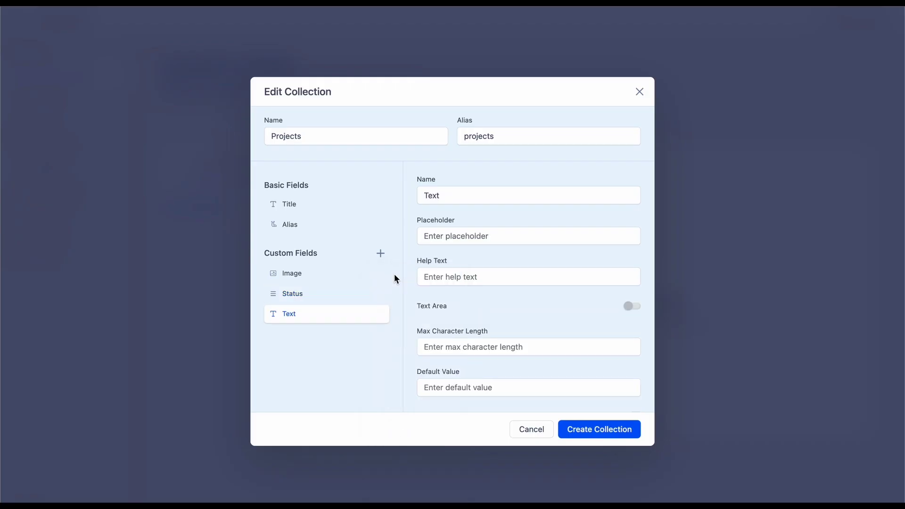
double_click(448, 194)
text(Price)
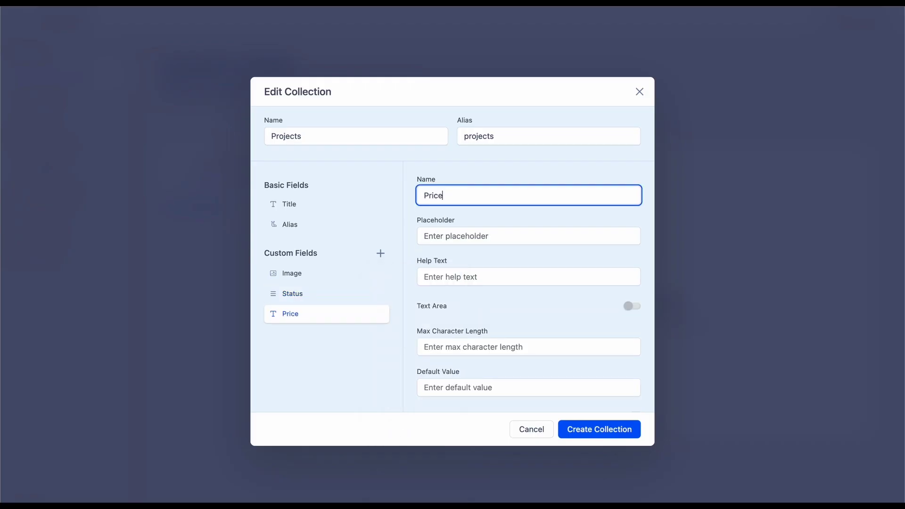
click(381, 252)
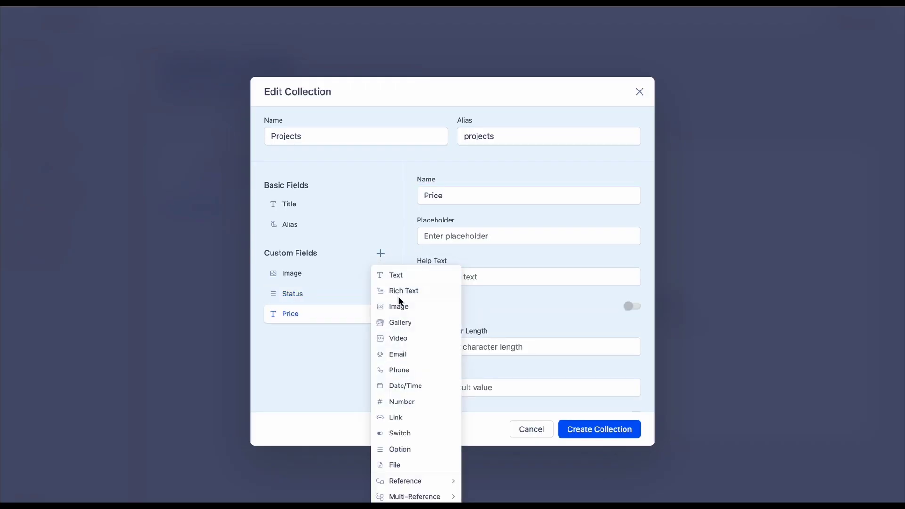
click(400, 321)
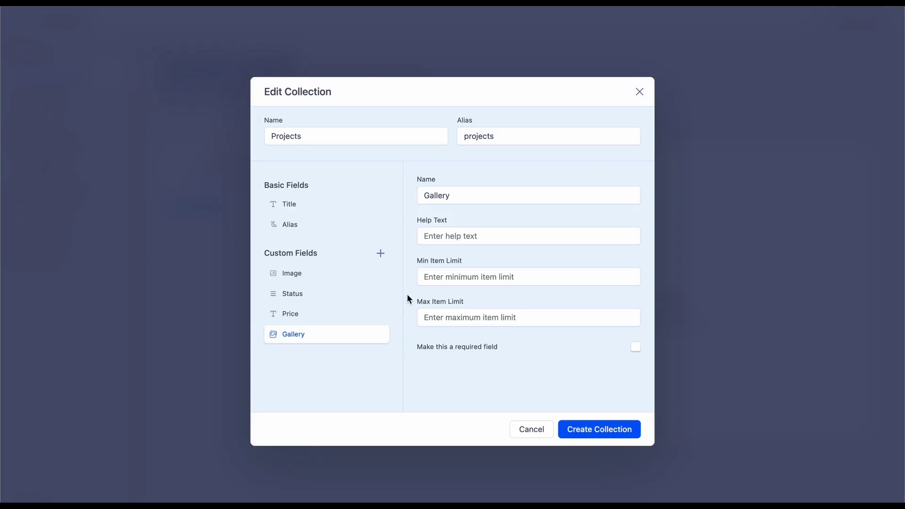
- Add a Rich Text field named Description and save the Projects collection
click(380, 253)
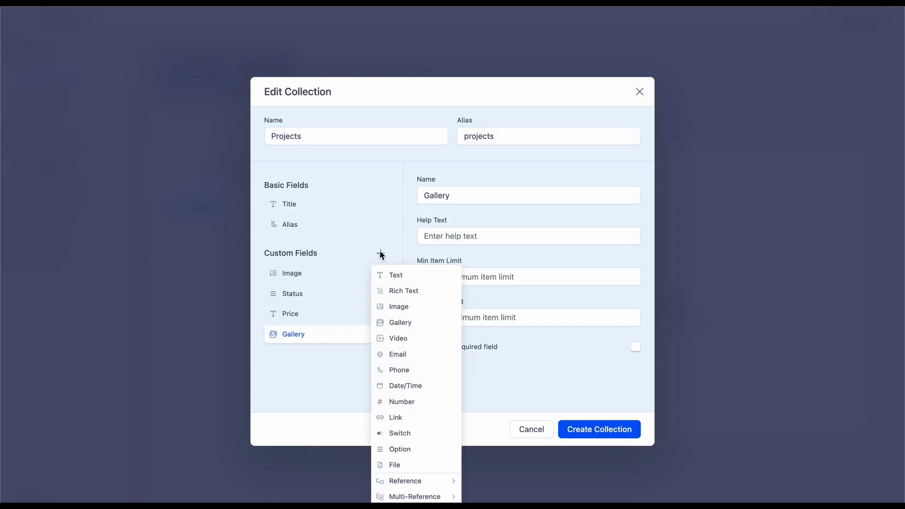
click(392, 293)
triple_click(456, 195)
text(De)
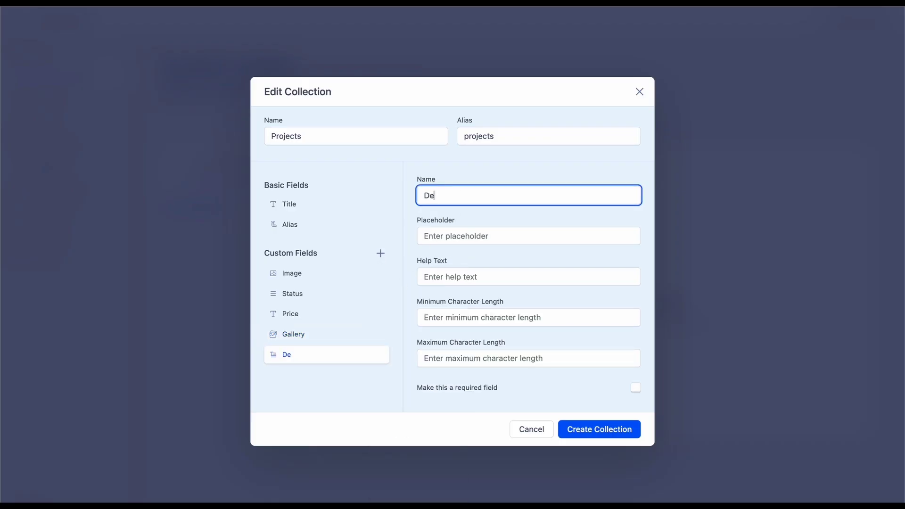
text(scription)
click(600, 427)
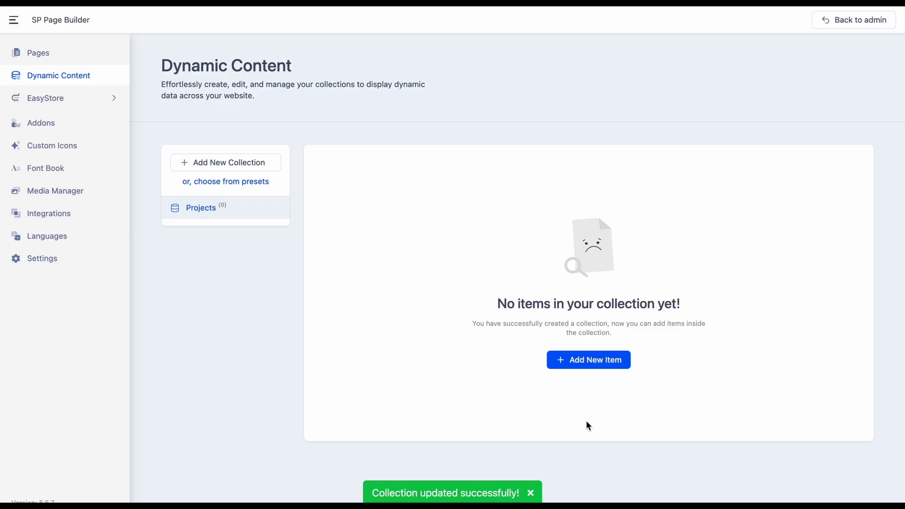
- Create a Projects item titled 'Shadows in Stillness' with the shadows.jpg image
click(563, 363)
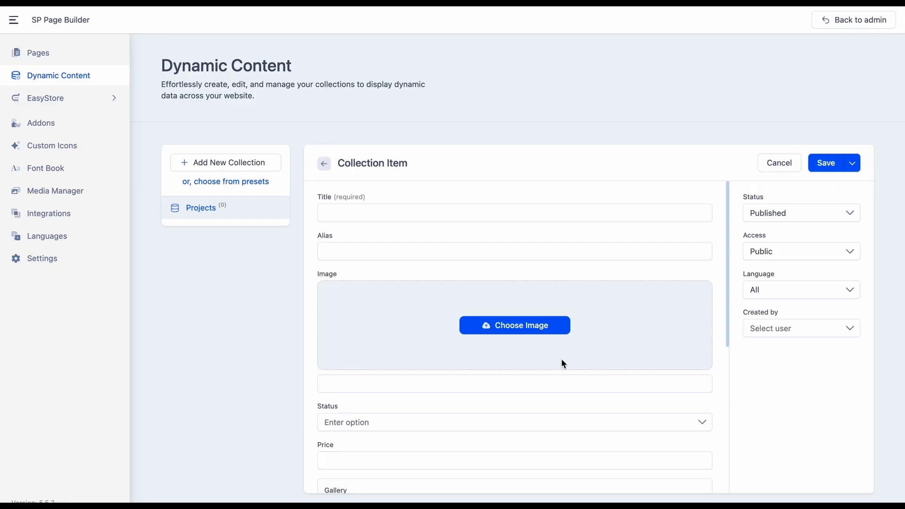
click(473, 213)
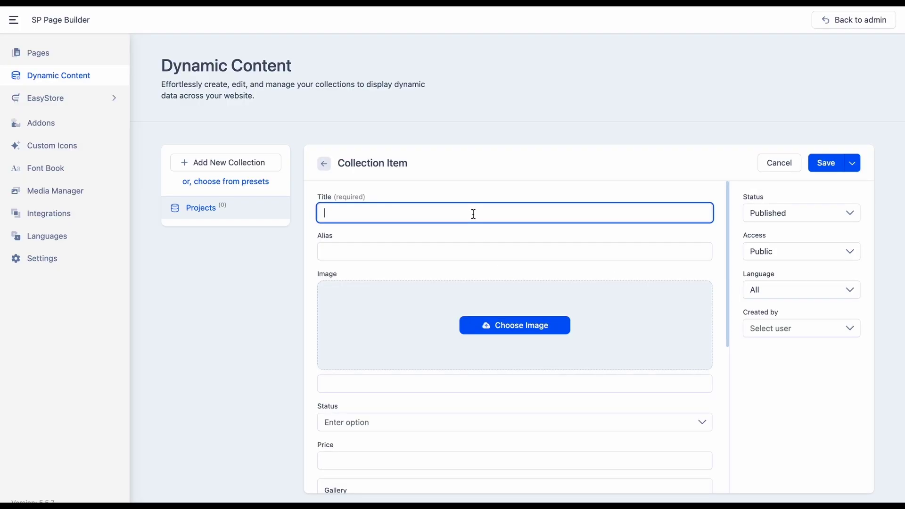
text(Shadows in Stillness)
click(503, 329)
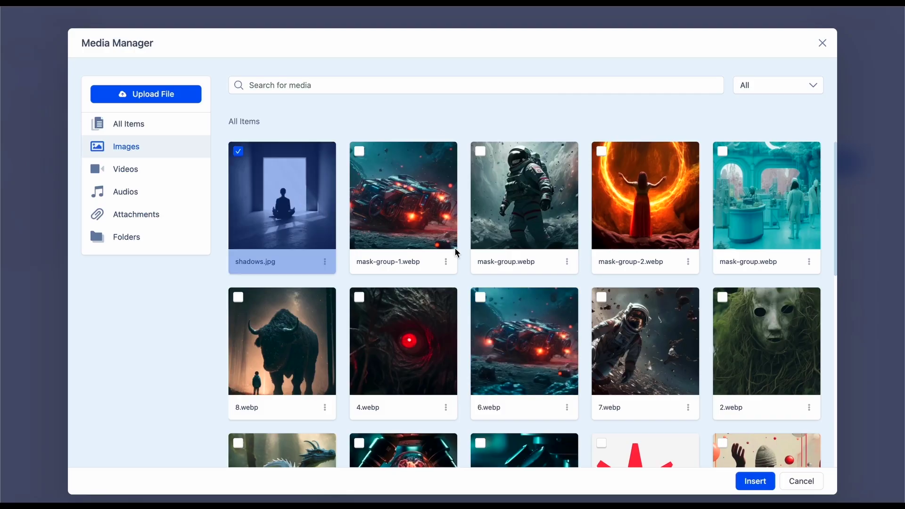
click(741, 475)
- Set the project's status to Completed and its price to $60
click(644, 424)
click(612, 467)
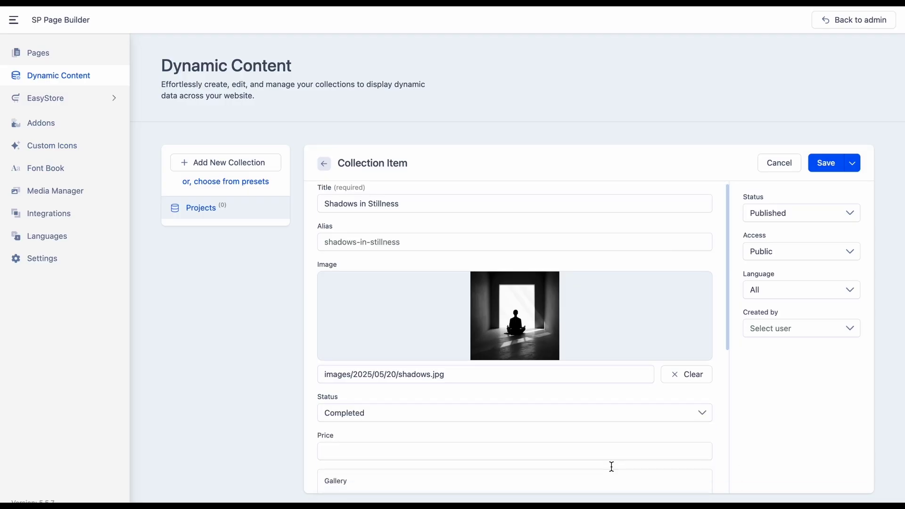
scroll(612, 466, down, 5)
click(490, 210)
text($60)
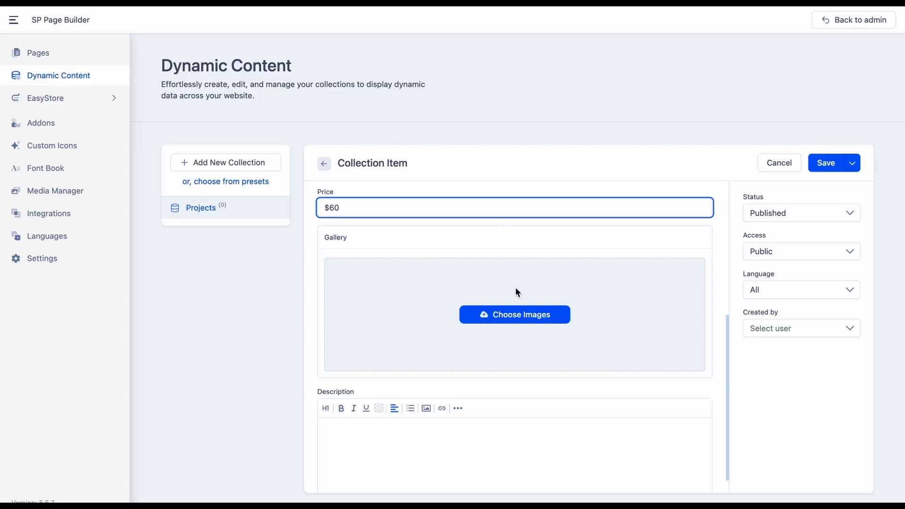
- Add shadows.jpg to the gallery, paste the description, and save the project
click(514, 315)
click(283, 202)
click(752, 479)
click(590, 445)
text(A black-and-white photo series capturing the silent tension between light and dark. The frame explores how still moments can speak volumes through the play of shadows.  This photo delves into the emotional resonance of contrast—highlighting solitude, introspection, and mystery without uttering a single word. By stripping away color, the focus sharpens on composition, texture, and subtle variations in light, inviting viewers to pause and interpret the unspoken narratives embedded in each scene.)
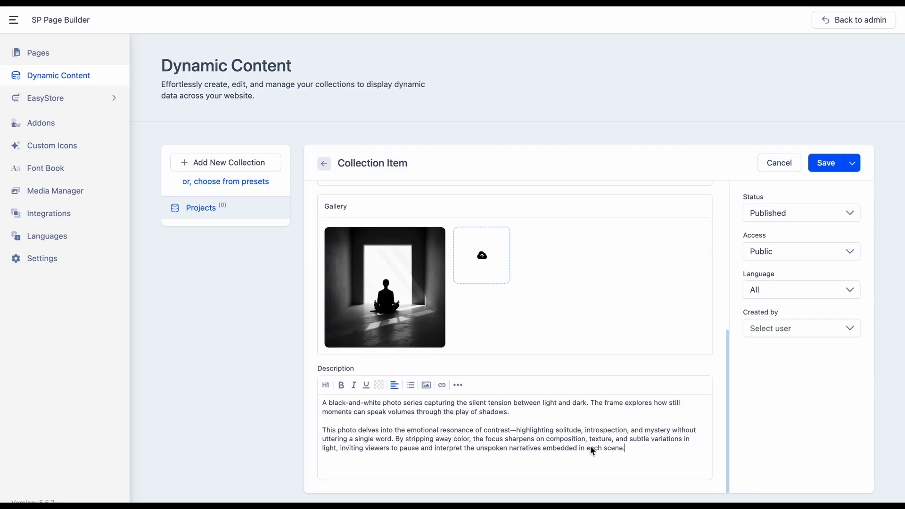
click(825, 165)
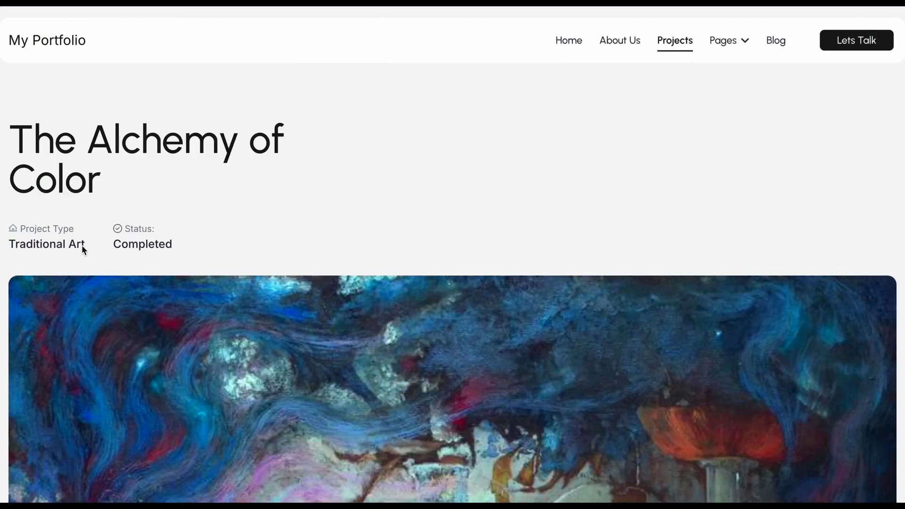
- Scroll The Alchemy of Color page down past the painting to Tools Used
scroll(81, 245, down, 3)
scroll(81, 245, down, 5)
scroll(82, 245, down, 2)
scroll(82, 245, down, 2)
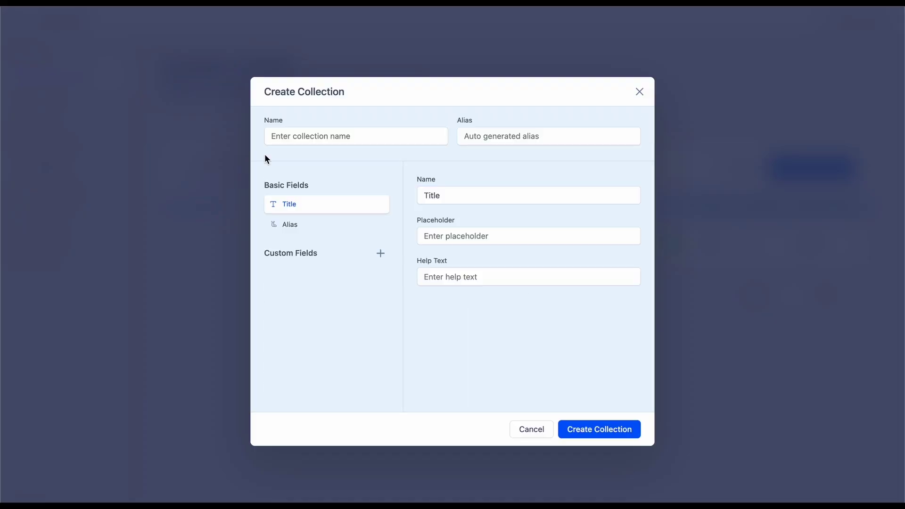
- Create a new collection named 'Categories'
click(303, 136)
text(Categories)
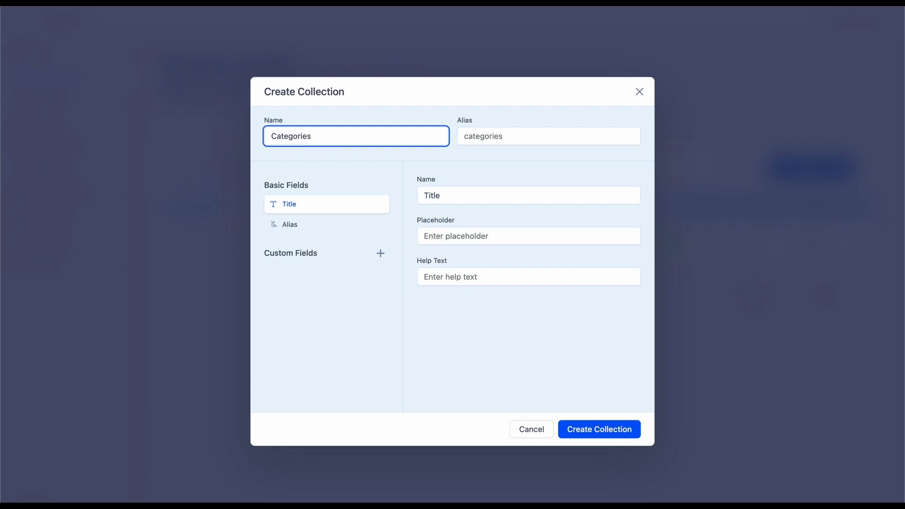
click(566, 426)
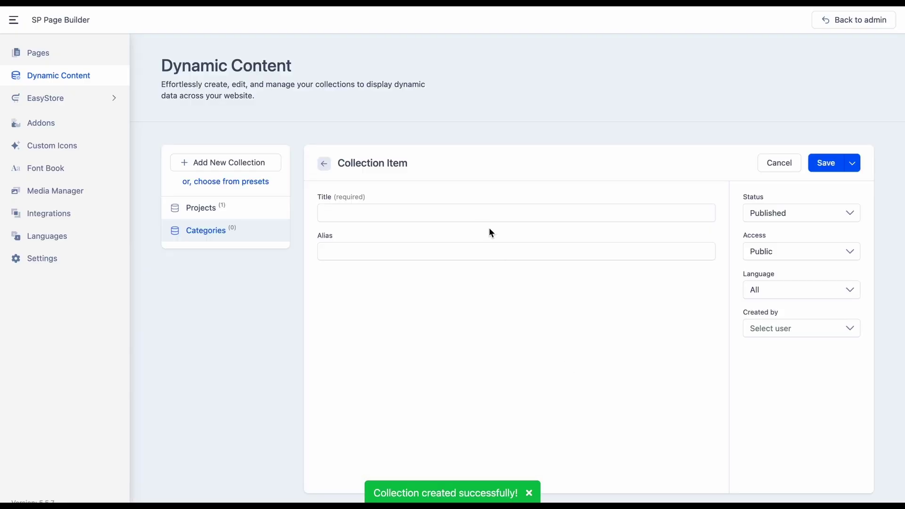
- Add the categories Photography, Digital Art, Traditional Art and Videography
text(Photography)
click(827, 160)
text(Digital Art)
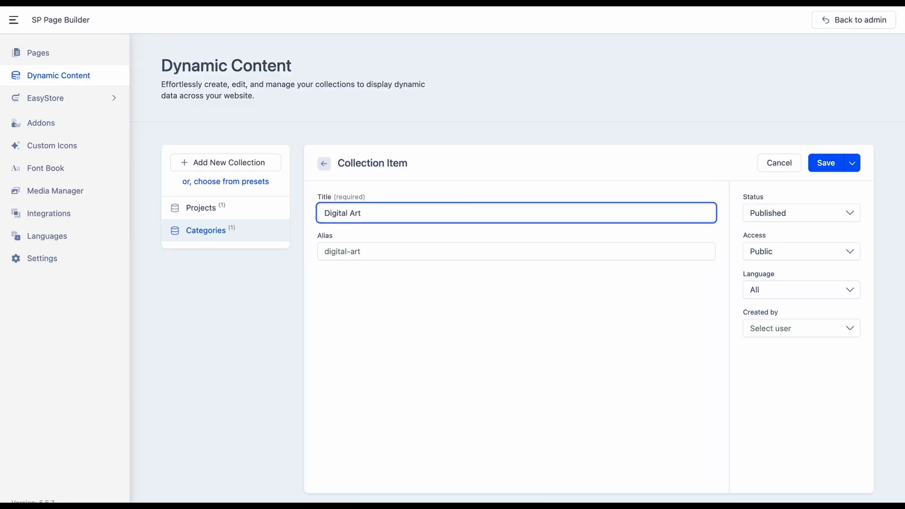
click(820, 165)
click(529, 210)
text(Traditional Art)
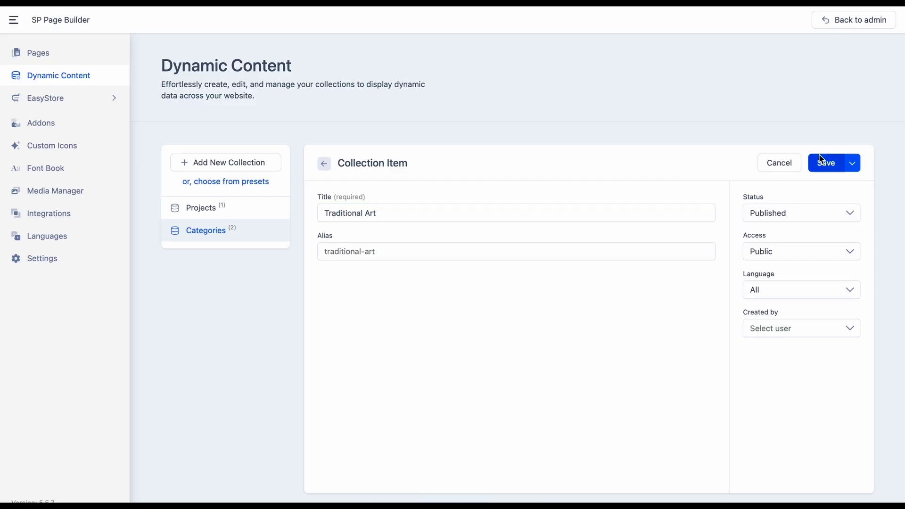
click(826, 161)
click(479, 210)
text(Videography)
click(824, 162)
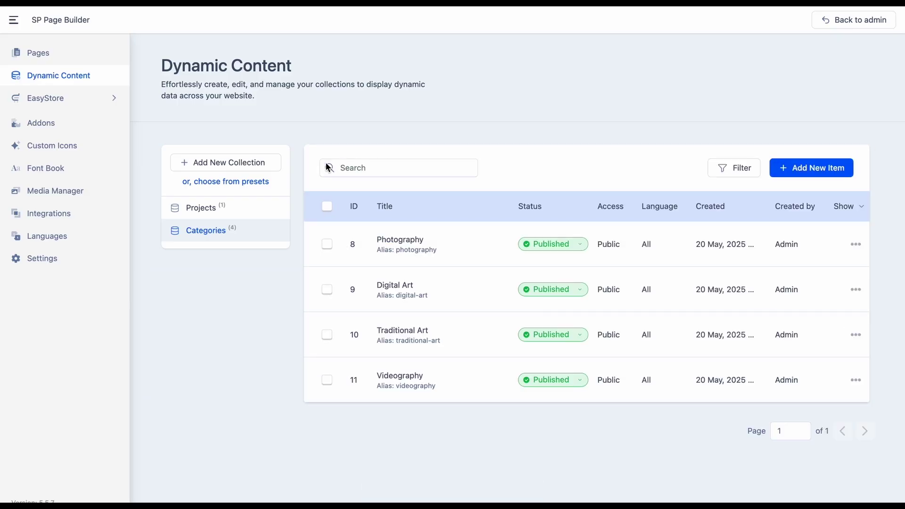
- Add a Categories reference field named 'Project Category' to the Projects collection
click(275, 208)
click(264, 231)
click(380, 253)
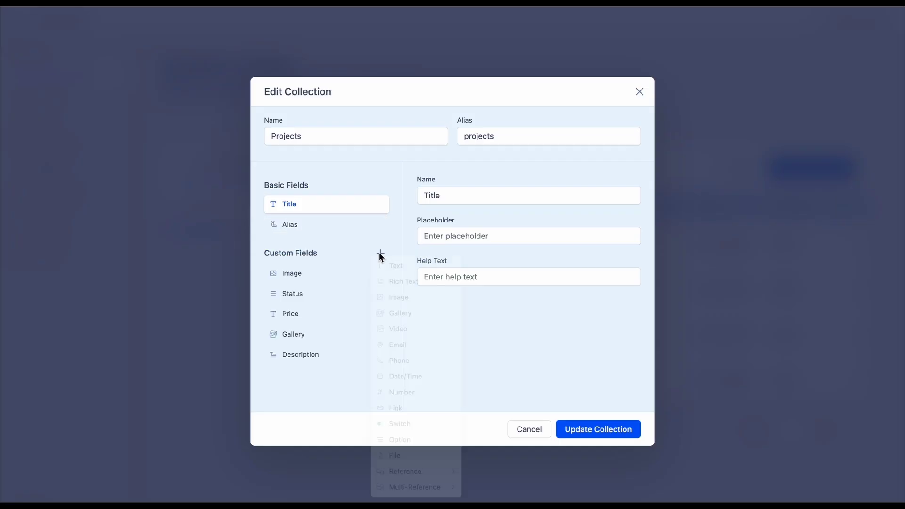
mouse_move(406, 471)
click(478, 475)
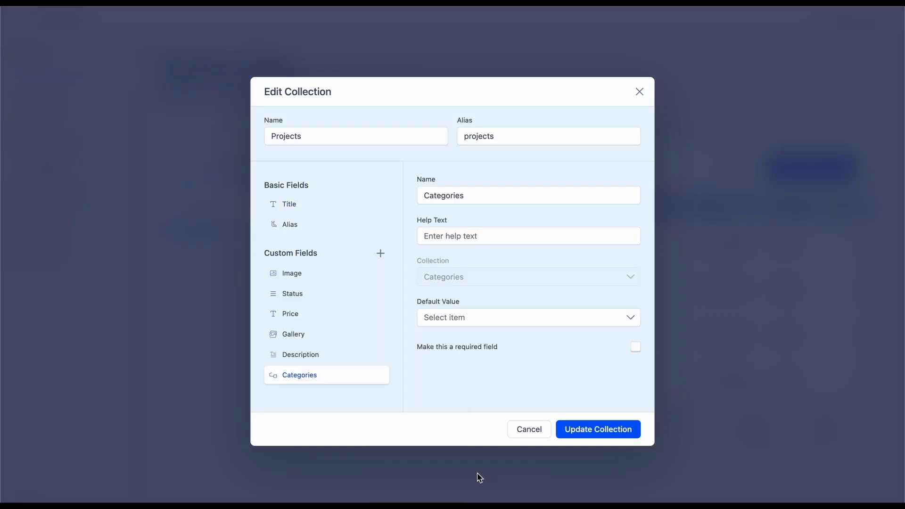
double_click(436, 195)
text(Project Category)
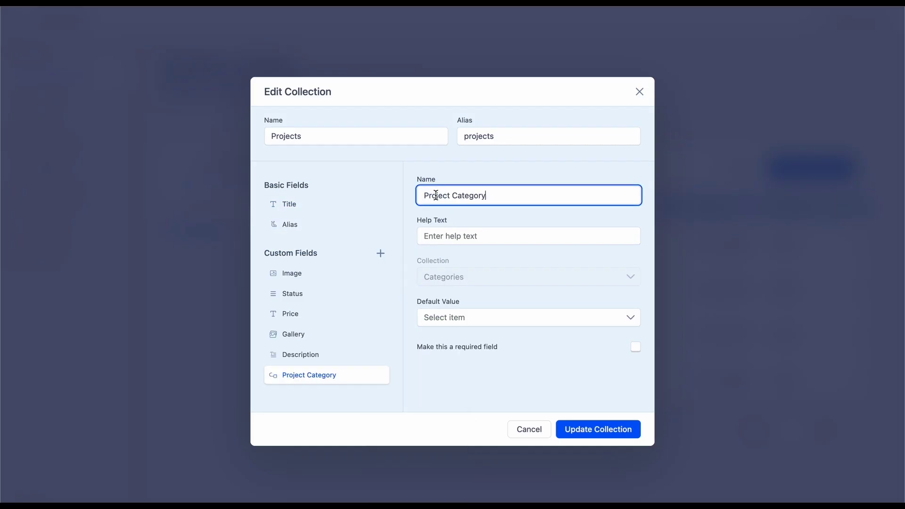
- Save the Projects changes and file Shadows in Stillness under Photography
click(581, 428)
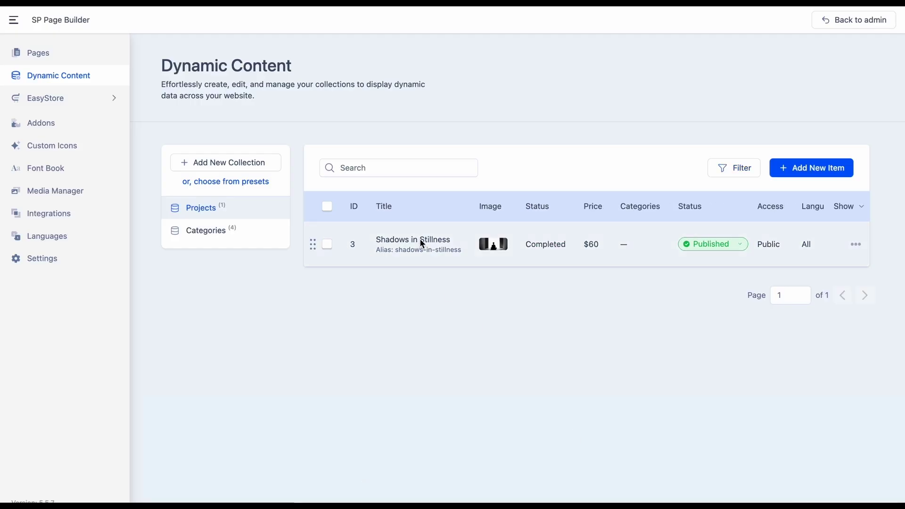
click(420, 240)
scroll(421, 243, down, 3)
scroll(419, 238, down, 4)
click(399, 468)
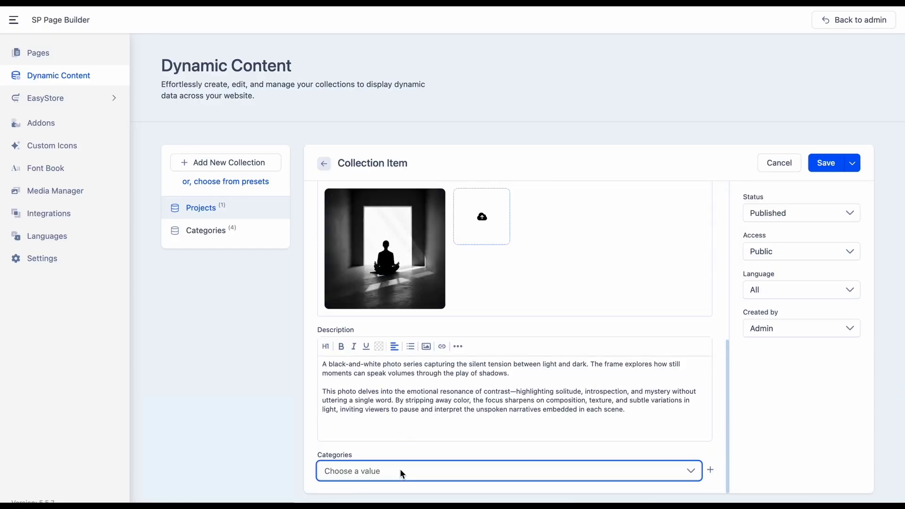
click(396, 382)
click(813, 170)
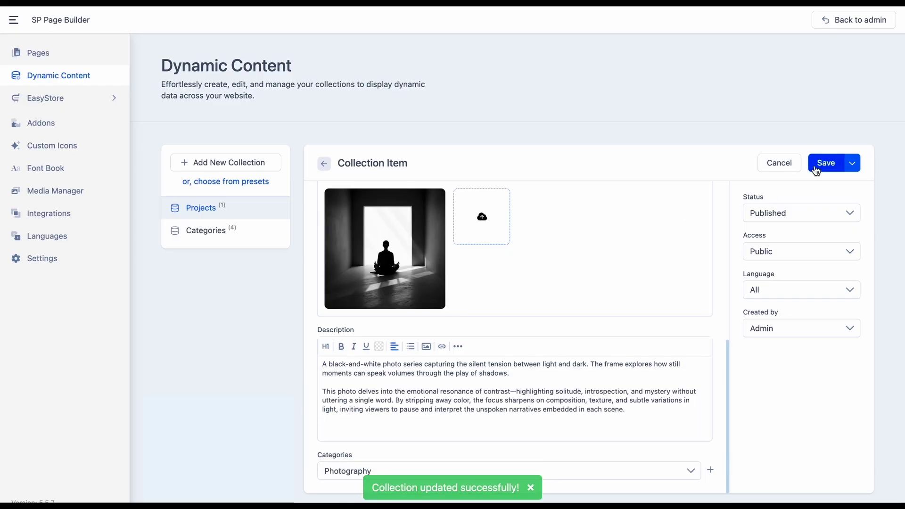
click(323, 165)
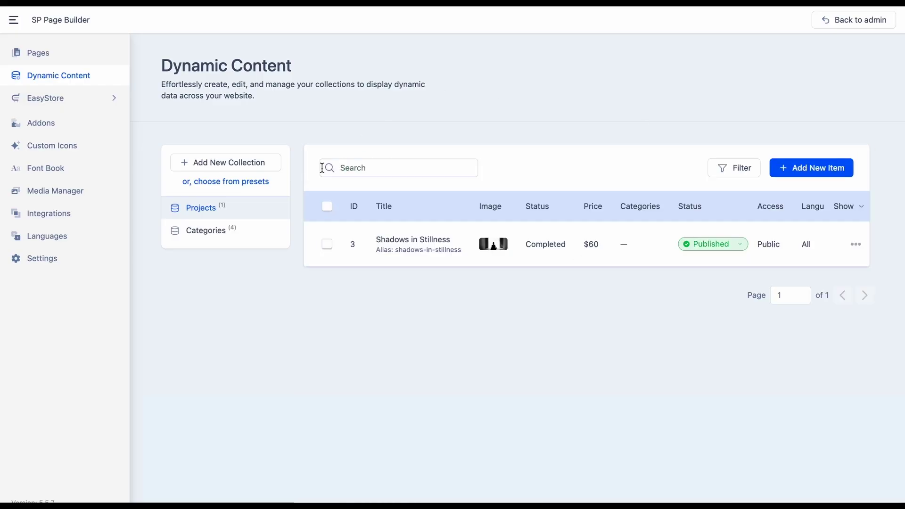
- Create a 'Tools Used' collection with an Image custom field
click(253, 162)
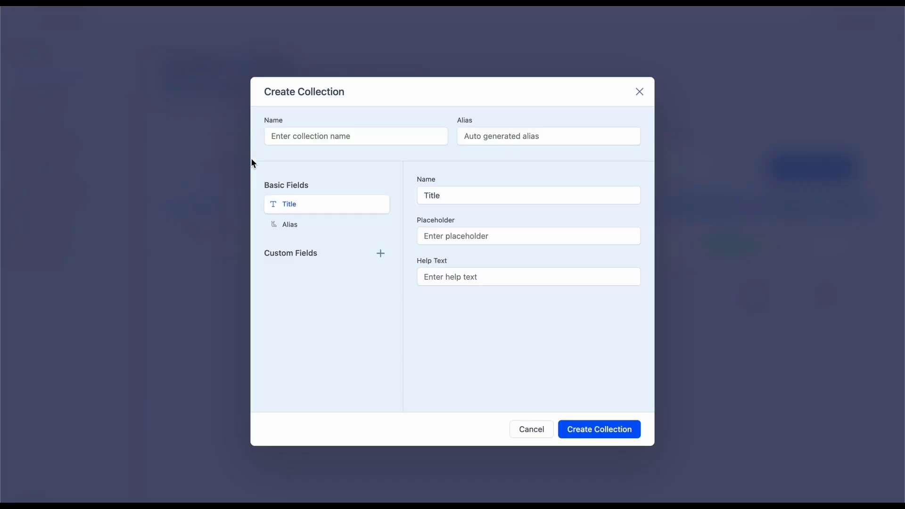
click(307, 144)
text(Tools Used)
click(381, 253)
click(393, 305)
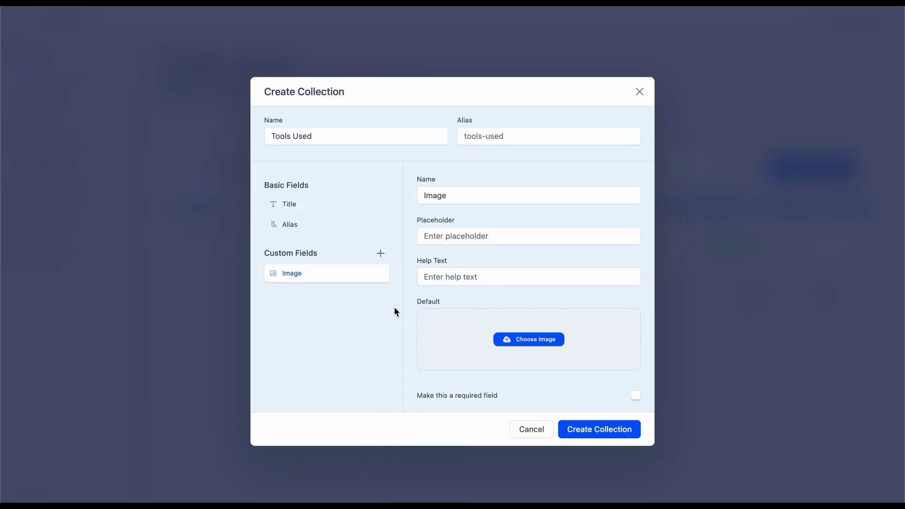
click(596, 430)
- Add a 'Camera' tool item with the camera icon and save it
click(575, 361)
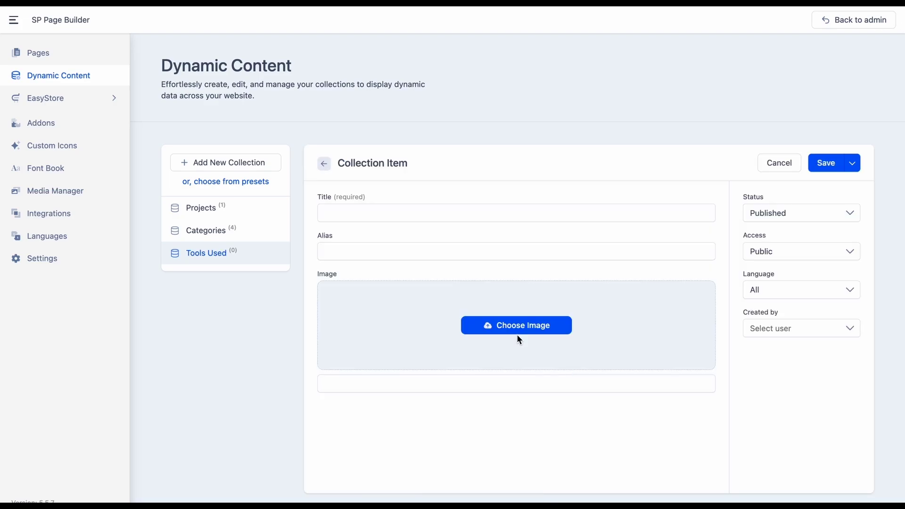
click(445, 216)
text(Camera)
click(490, 325)
click(283, 339)
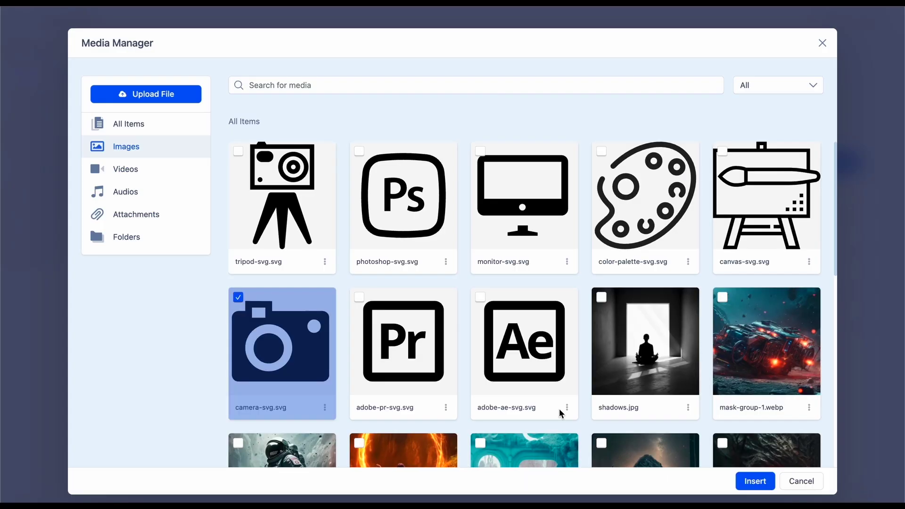
click(753, 481)
click(828, 163)
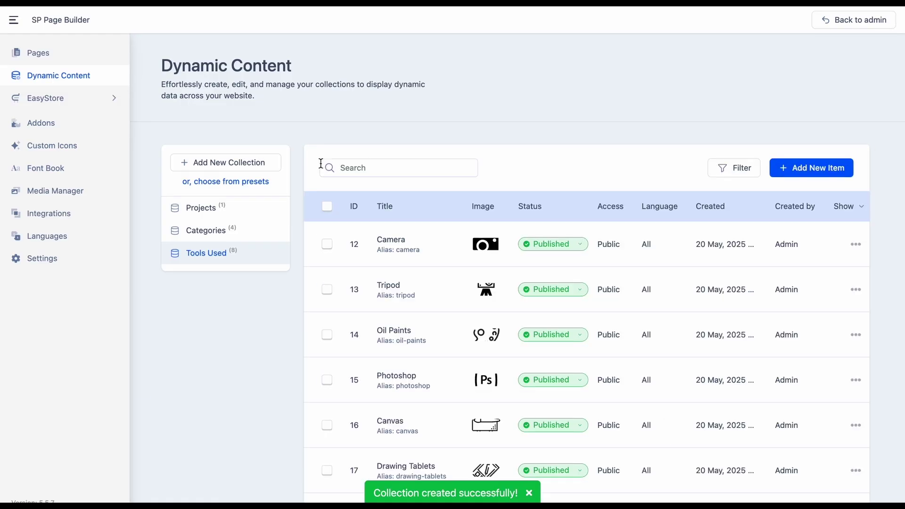
scroll(405, 418, down, 3)
scroll(404, 417, up, 3)
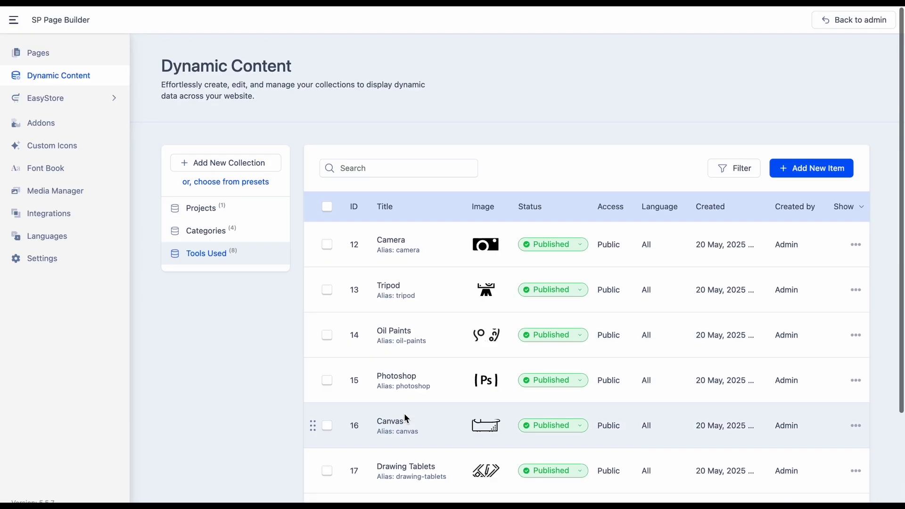
- Add a Tools Used multi-reference field to the Projects collection
click(279, 207)
click(273, 233)
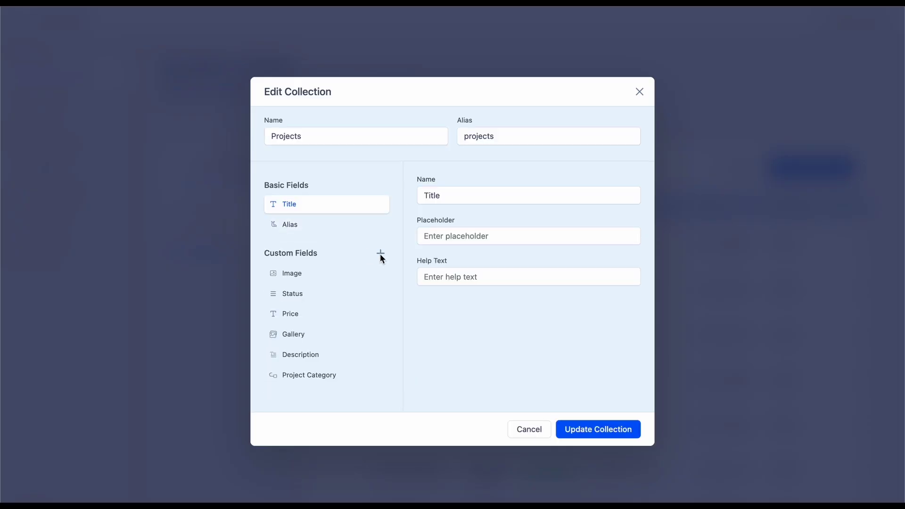
click(380, 254)
click(487, 494)
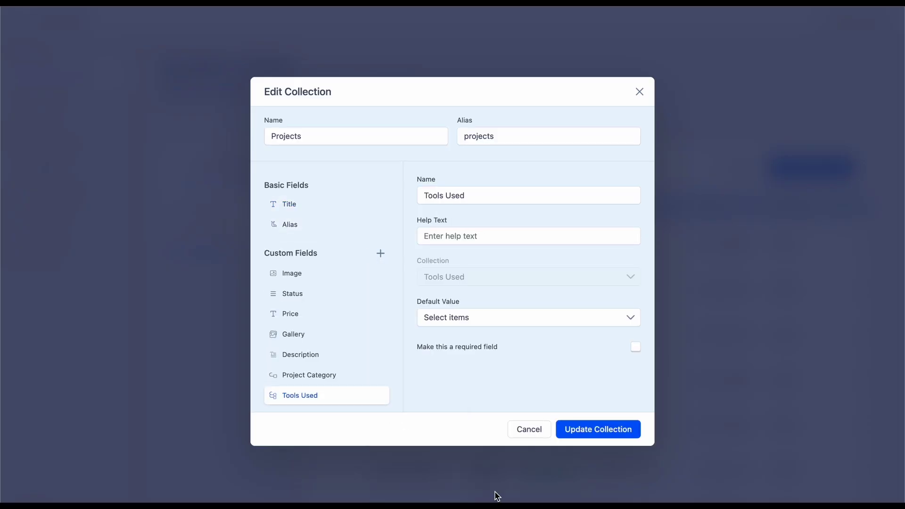
click(573, 429)
- Mark Camera and Tripod as tools used for Shadows in Stillness and save
click(429, 240)
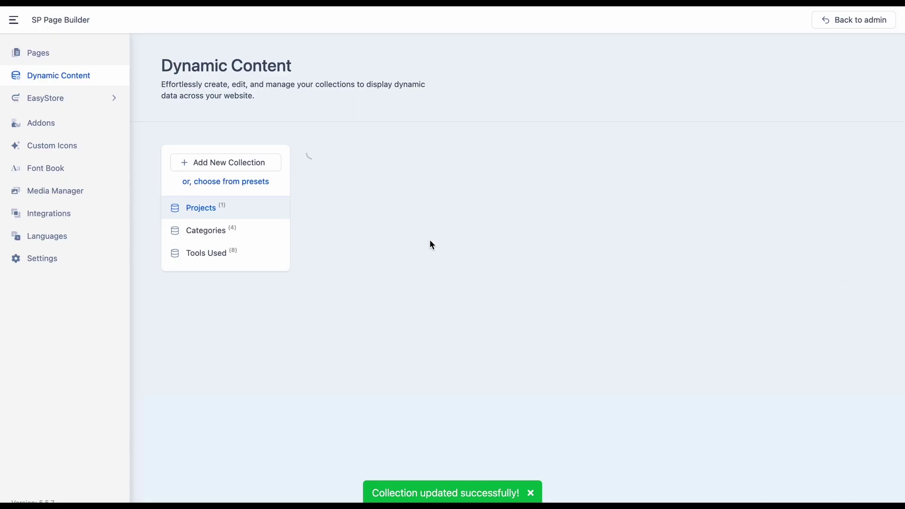
scroll(429, 240, down, 3)
click(422, 470)
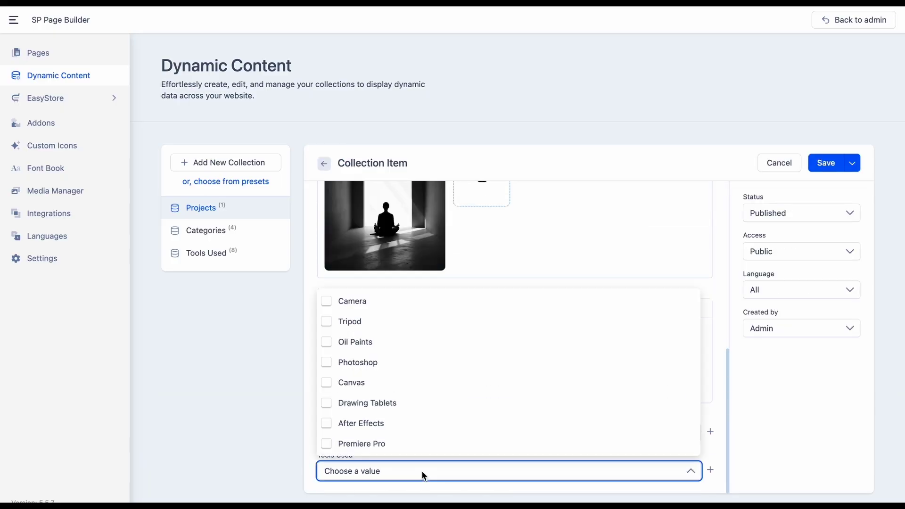
click(328, 302)
click(327, 322)
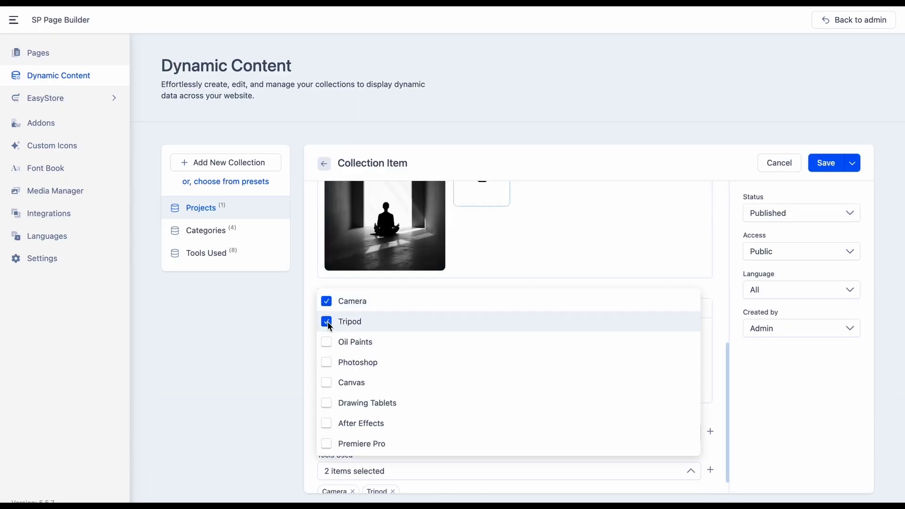
click(823, 163)
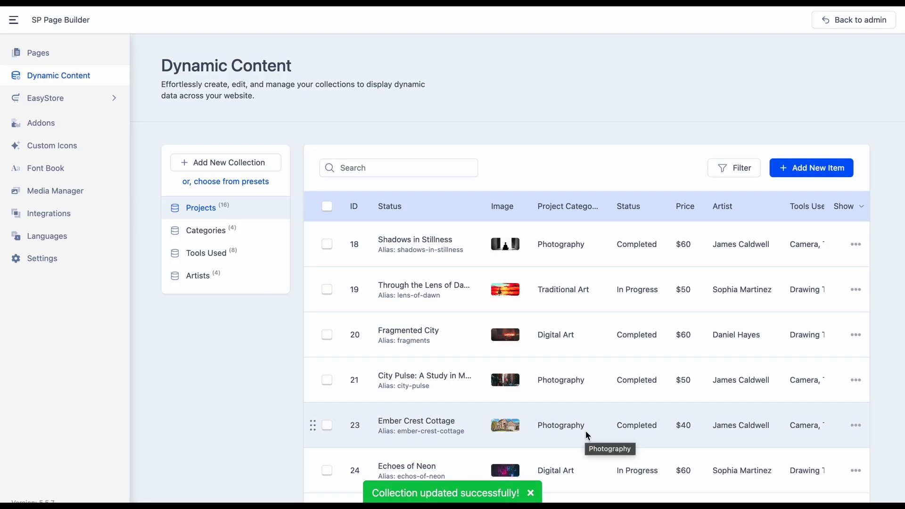
- Browse the Artists collection and review James Caldwell's artist entry
scroll(460, 259, down, 1)
scroll(461, 258, down, 2)
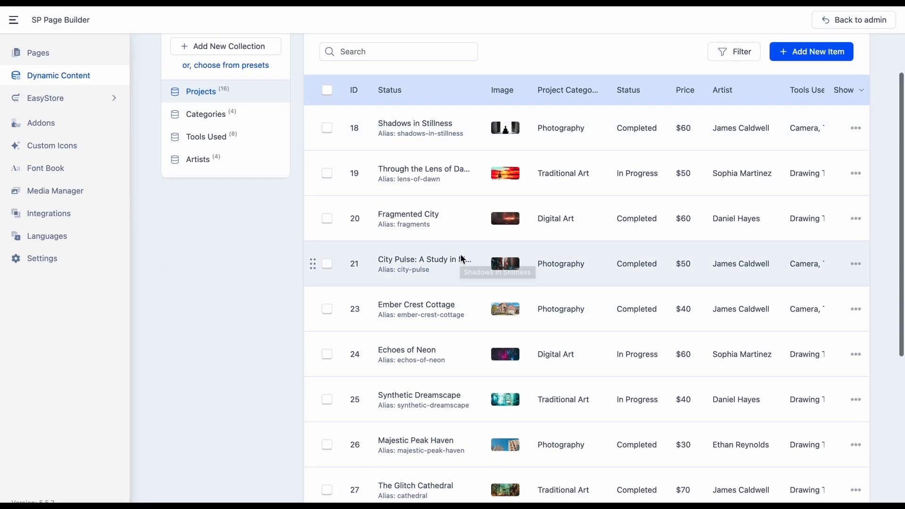
scroll(461, 258, down, 1)
scroll(461, 259, down, 3)
scroll(461, 258, down, 4)
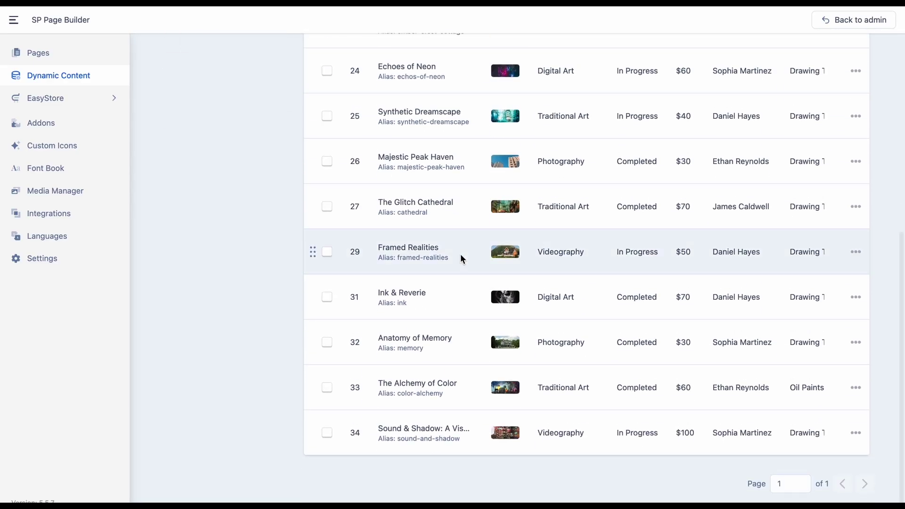
scroll(462, 258, up, 1)
scroll(462, 258, up, 4)
scroll(462, 258, up, 5)
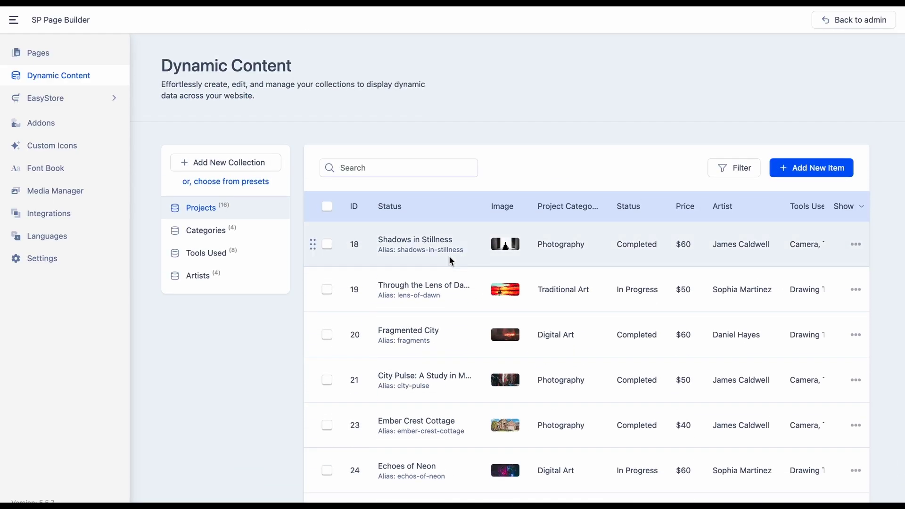
click(231, 280)
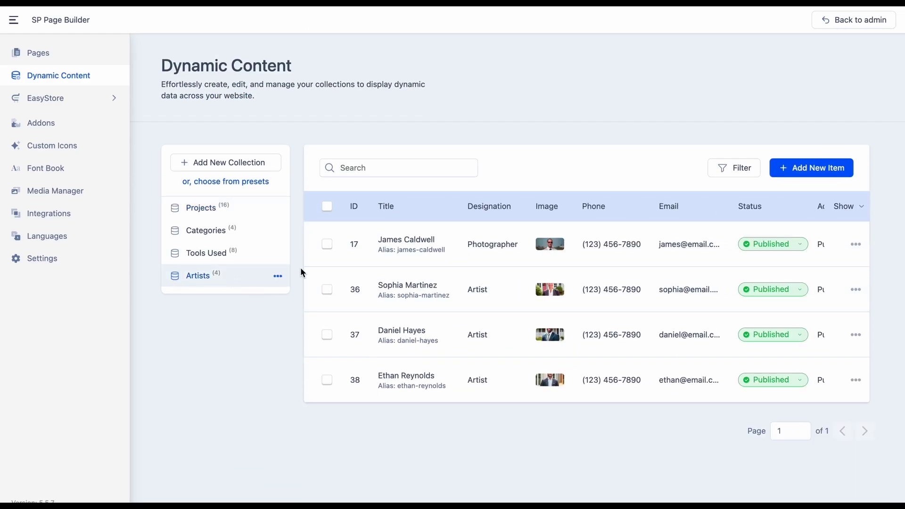
click(418, 242)
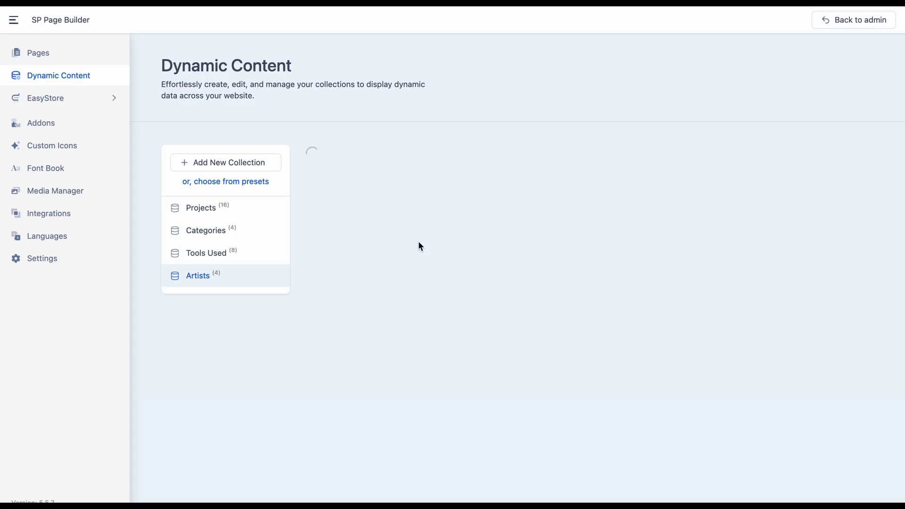
scroll(418, 243, down, 3)
scroll(419, 242, down, 2)
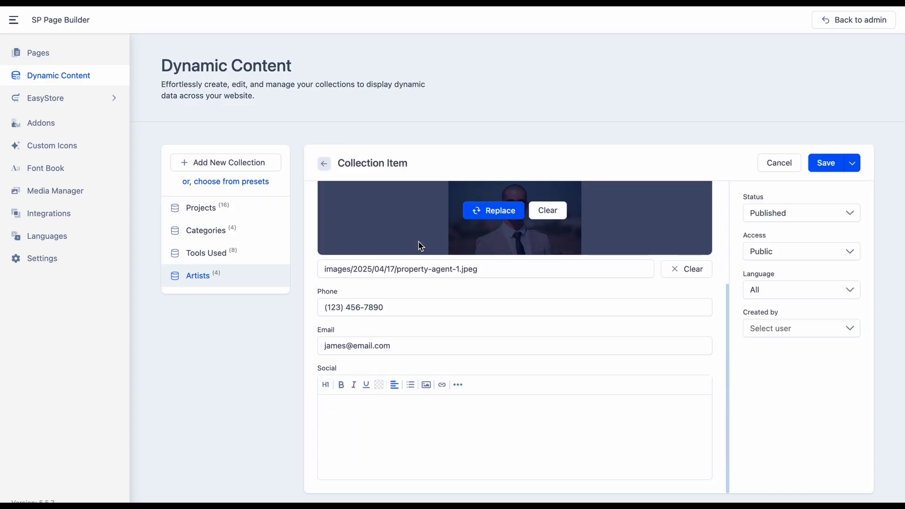
scroll(419, 242, up, 2)
scroll(418, 243, up, 3)
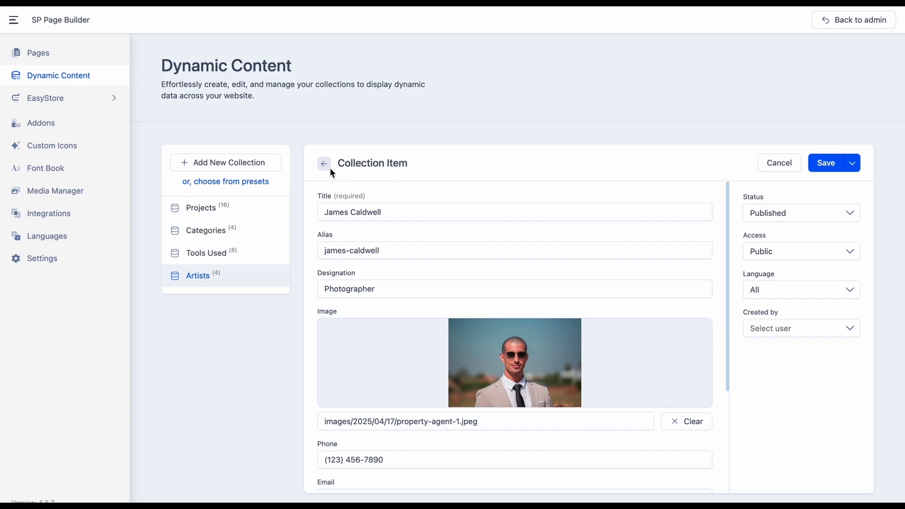
click(325, 164)
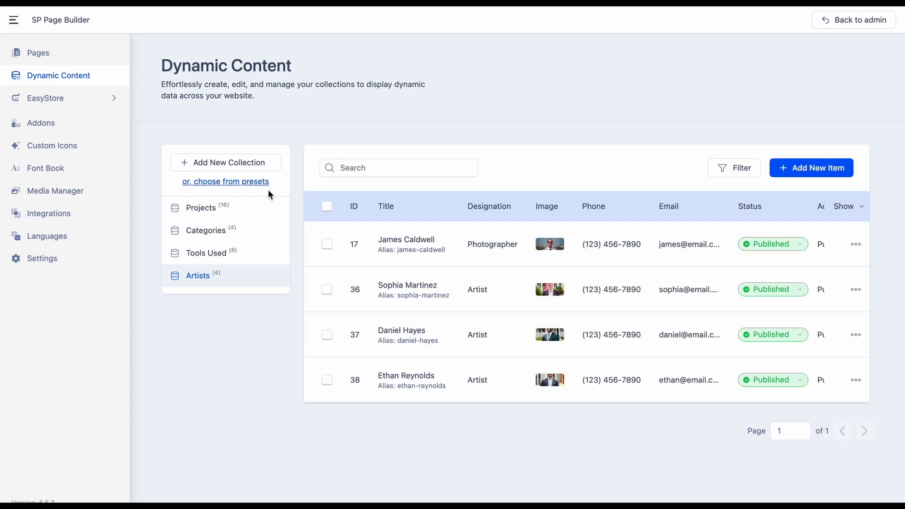
- Add After Effects to Shadows in Stillness's tools used and save
click(257, 206)
click(400, 241)
scroll(400, 242, down, 5)
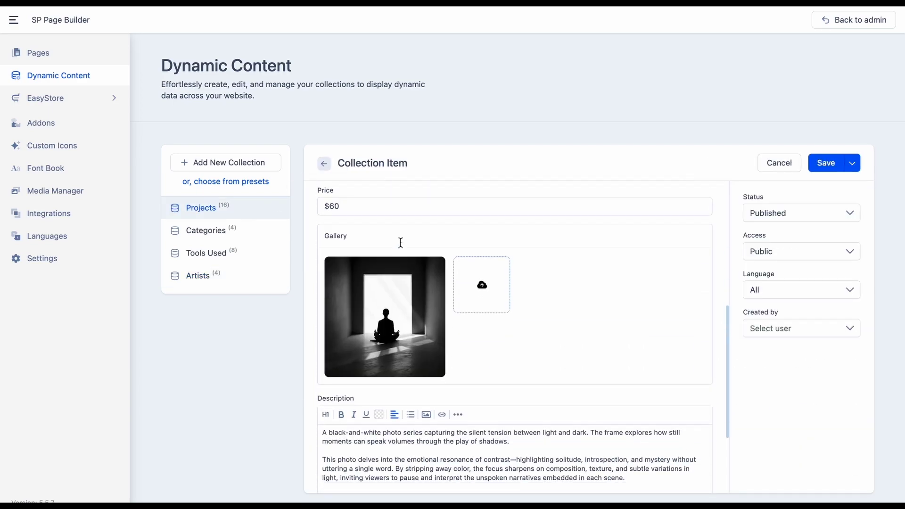
scroll(395, 330, down, 5)
click(399, 448)
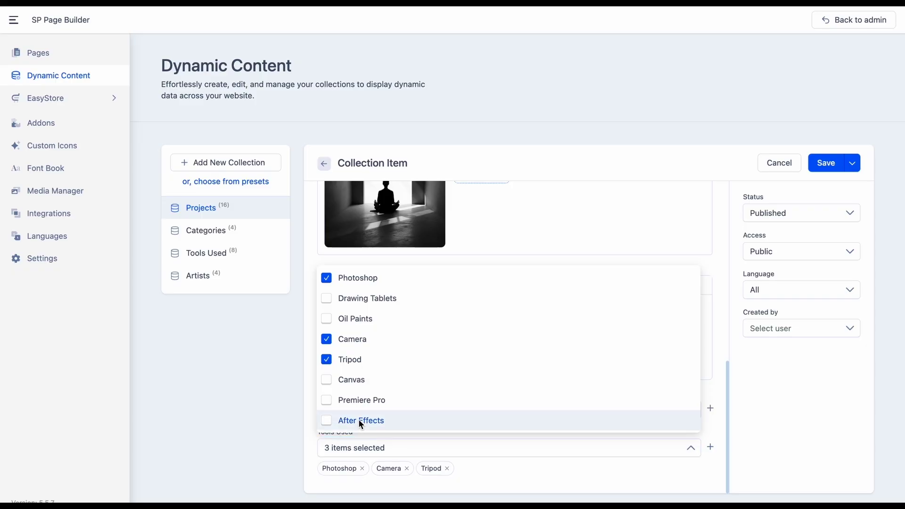
click(358, 420)
click(832, 163)
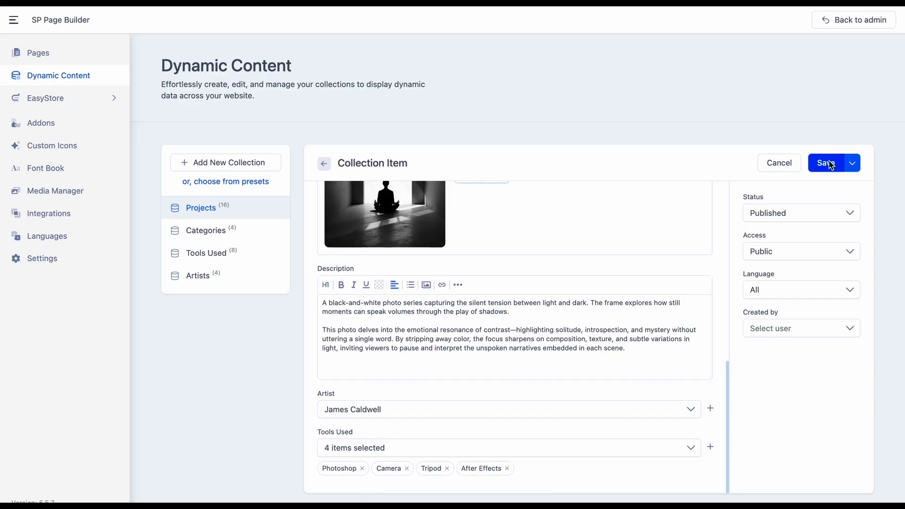
- Create a Projects index dynamic content page titled 'Project Index' from the Pages list
click(69, 55)
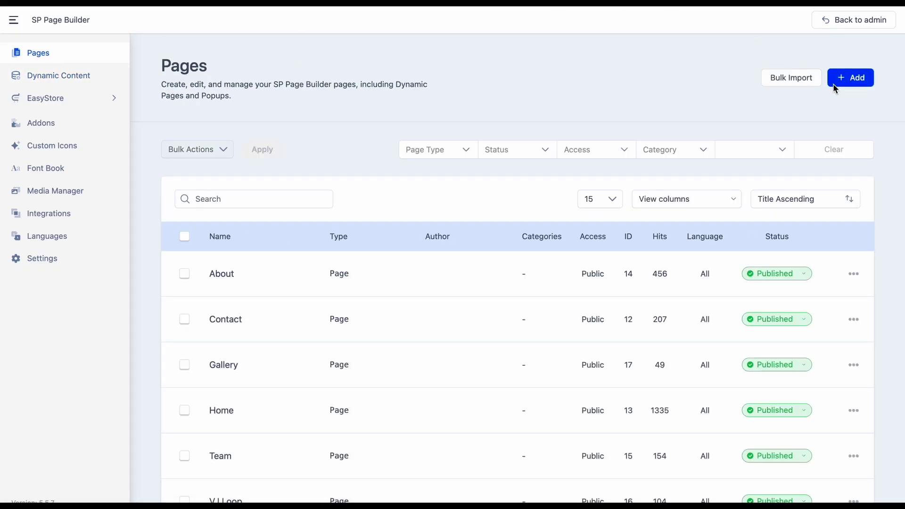
click(830, 83)
mouse_move(841, 143)
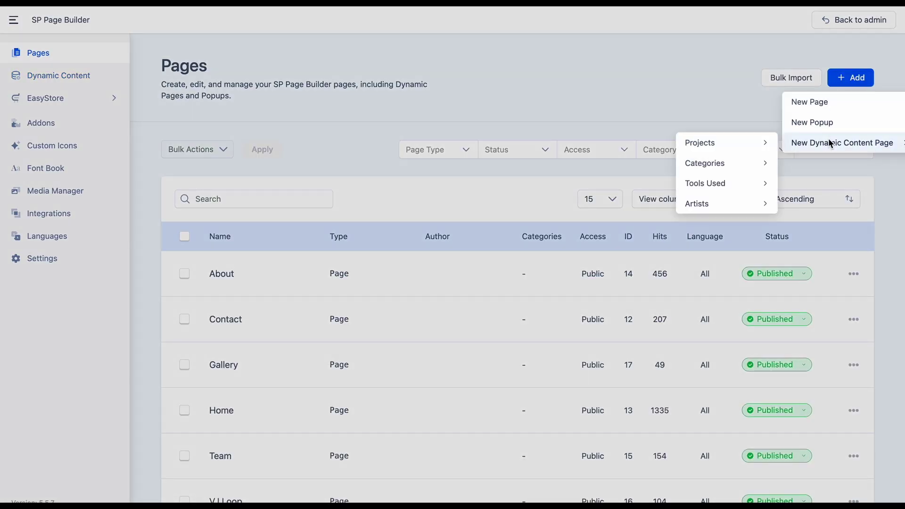
mouse_move(725, 142)
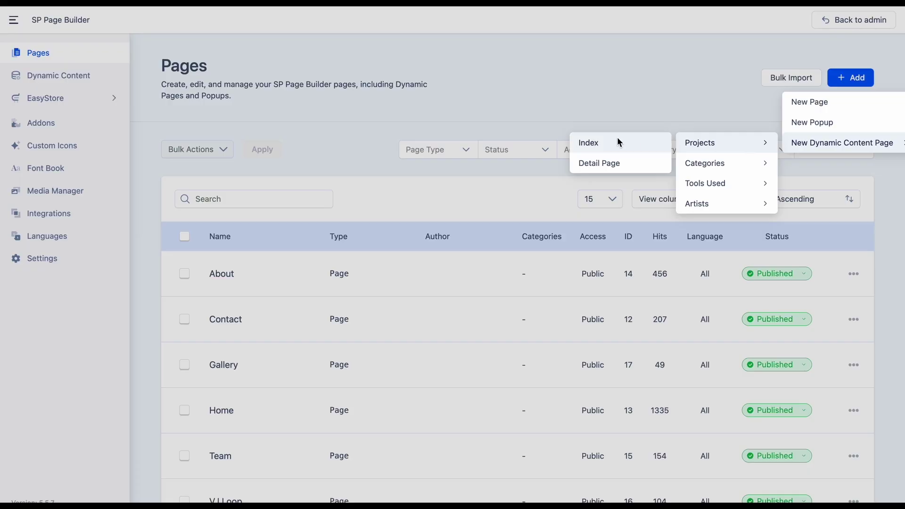
click(620, 142)
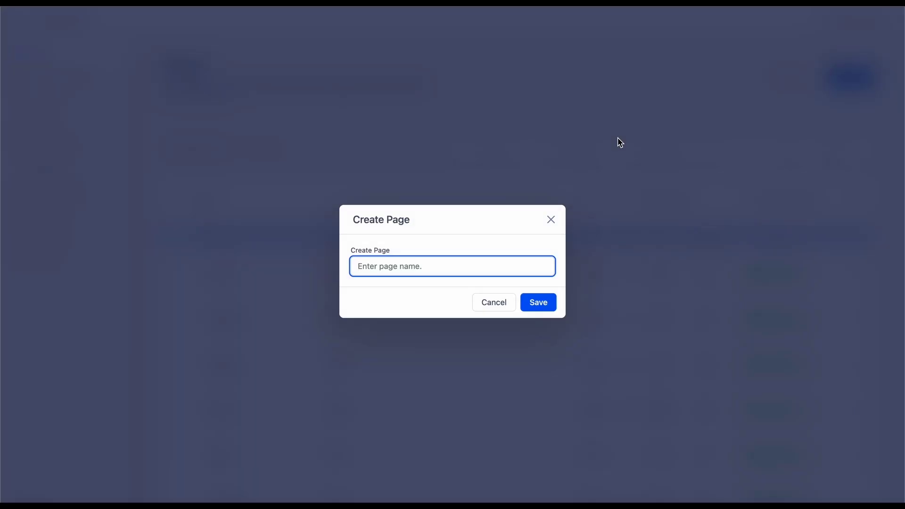
text(Project Index)
click(538, 303)
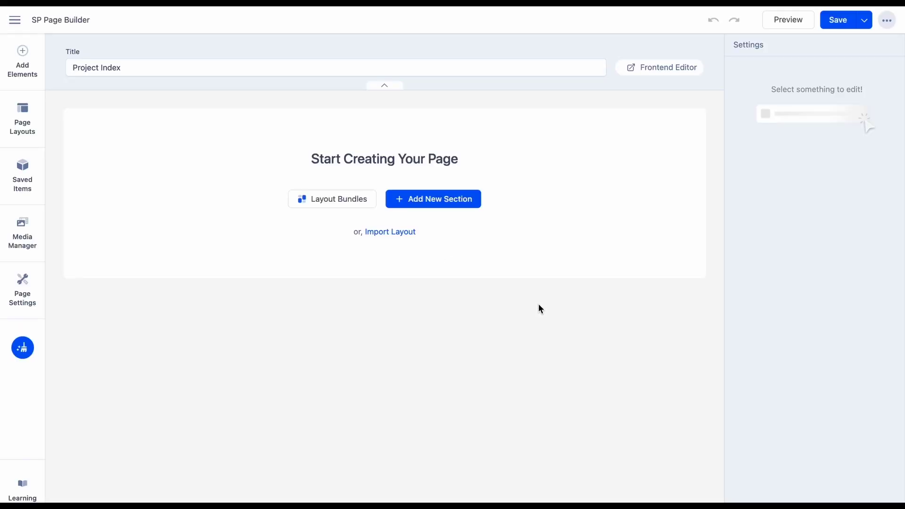
- Add a one-column section holding a Tabs element, removing the tab's default text block
click(401, 204)
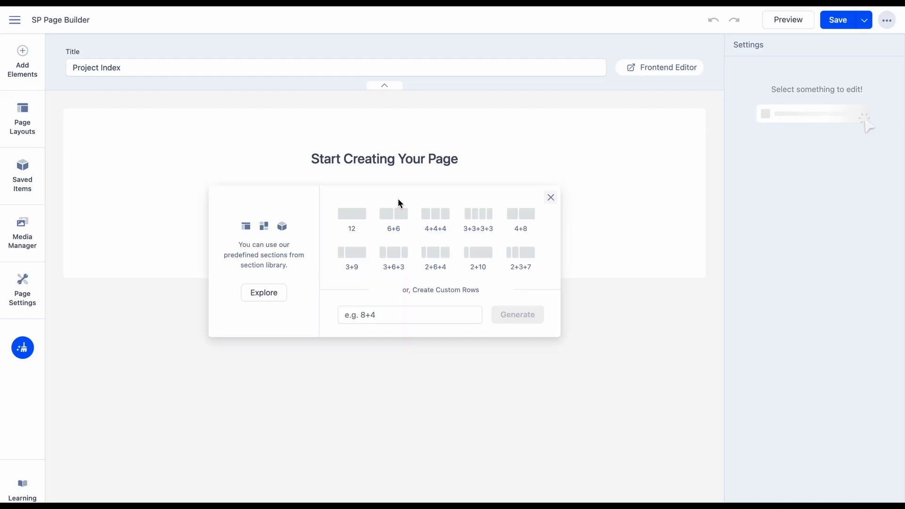
click(349, 213)
scroll(129, 349, down, 10)
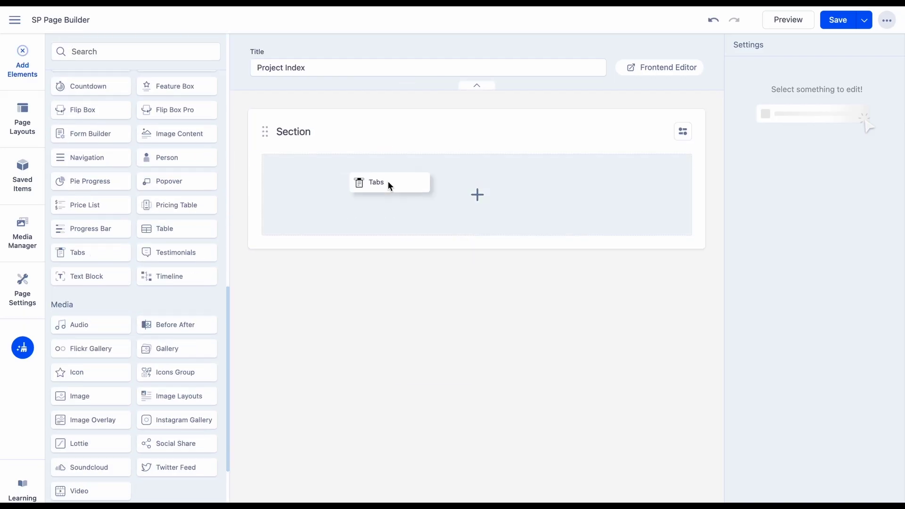
drag(388, 184, 389, 185)
click(626, 297)
click(607, 428)
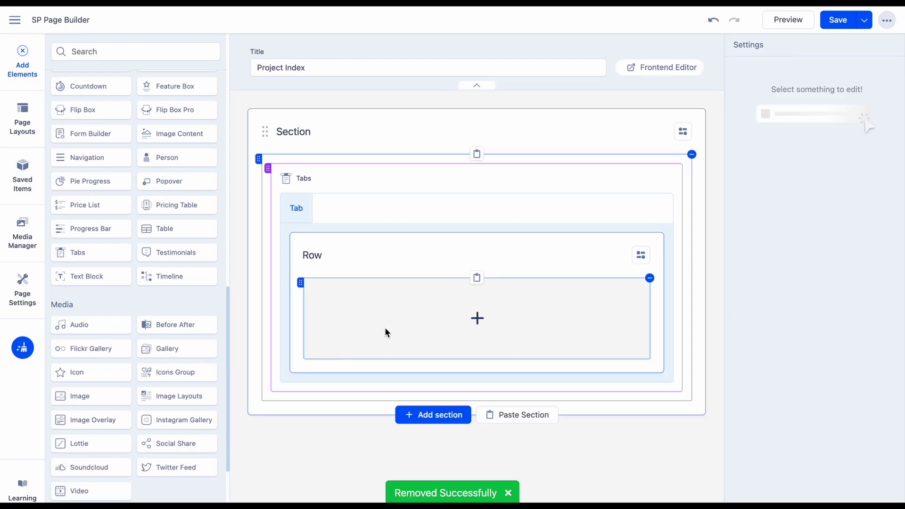
scroll(97, 252, up, 3)
scroll(97, 253, up, 7)
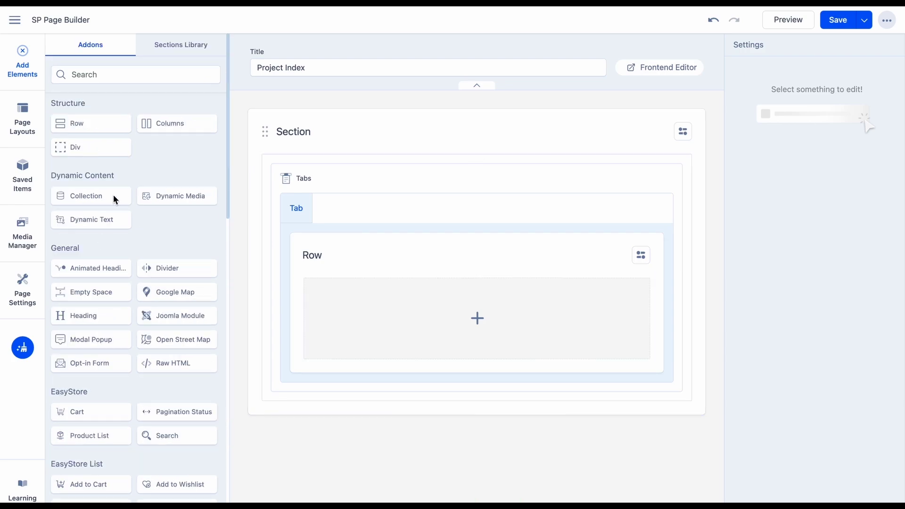
- Place a Collection inside the tab and set its data source to Projects
drag(402, 295, 404, 304)
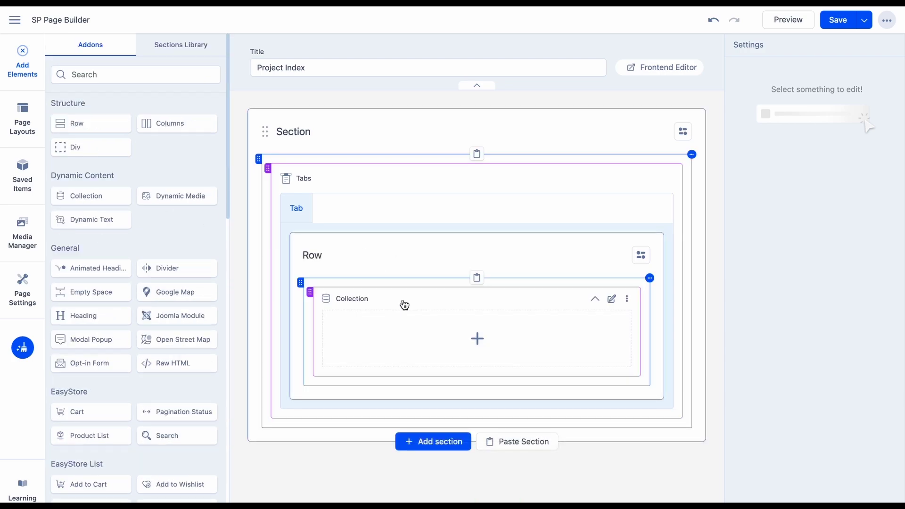
click(612, 299)
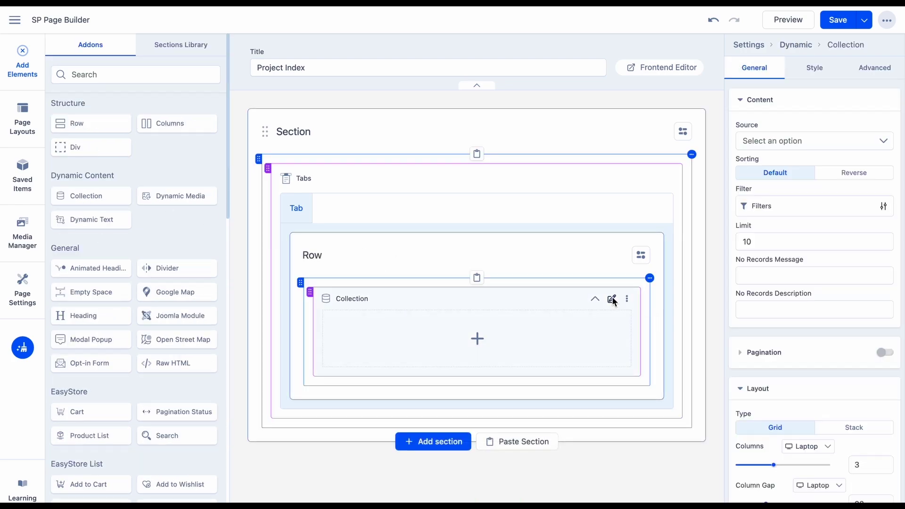
click(775, 144)
click(771, 168)
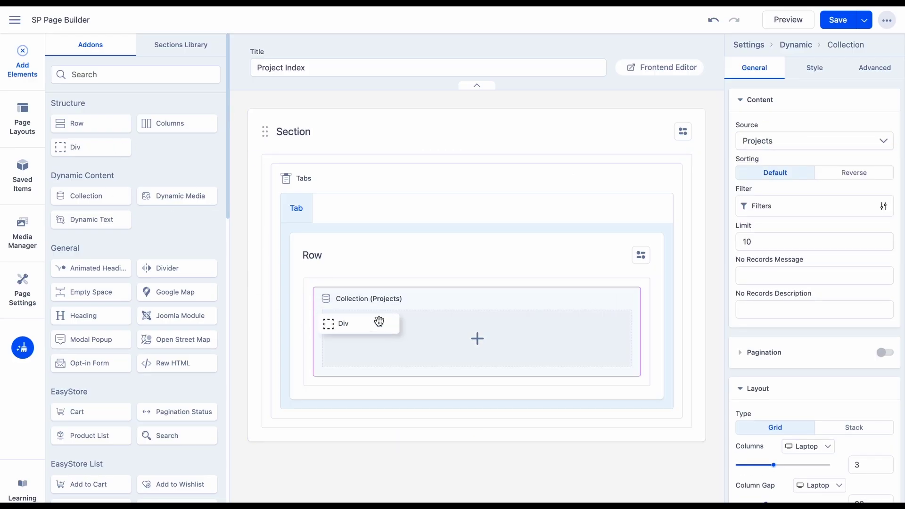
- Add a Div to the collection containing a Dynamic Text bound to the project Title field
drag(356, 309, 379, 325)
drag(105, 220, 471, 359)
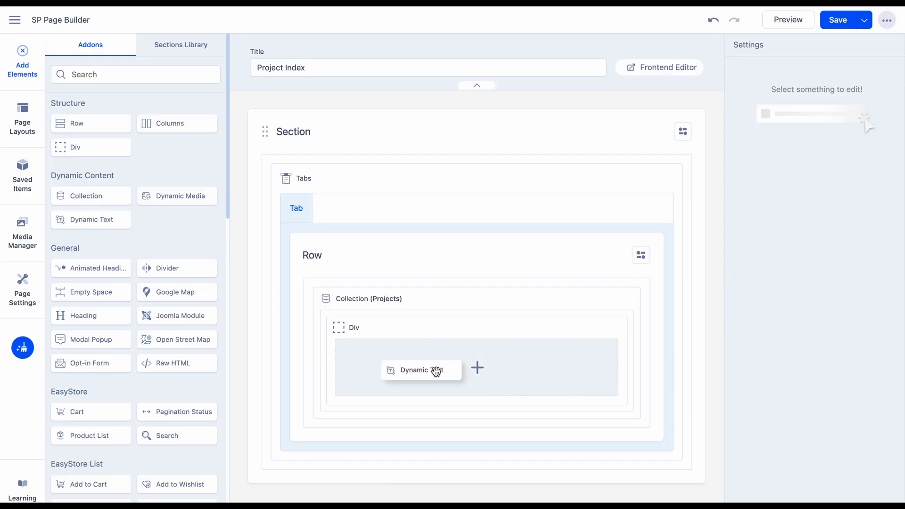
click(770, 139)
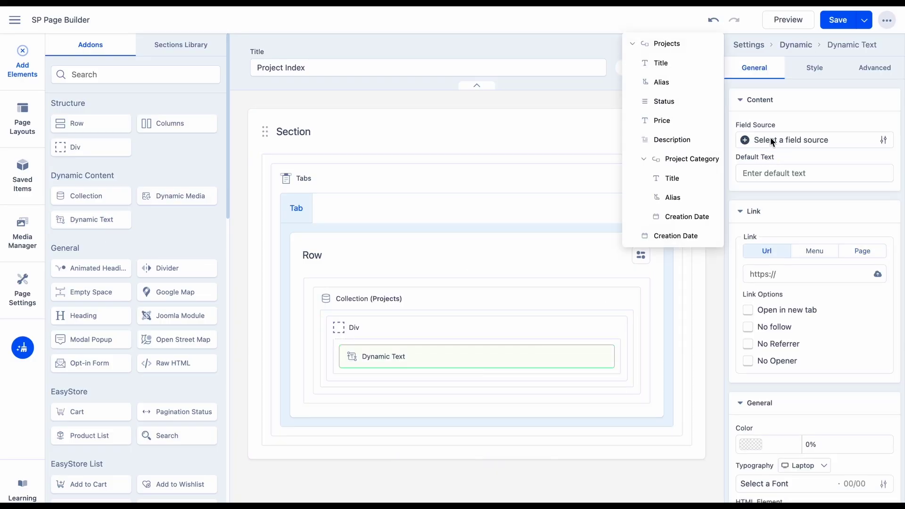
click(674, 179)
mouse_move(477, 357)
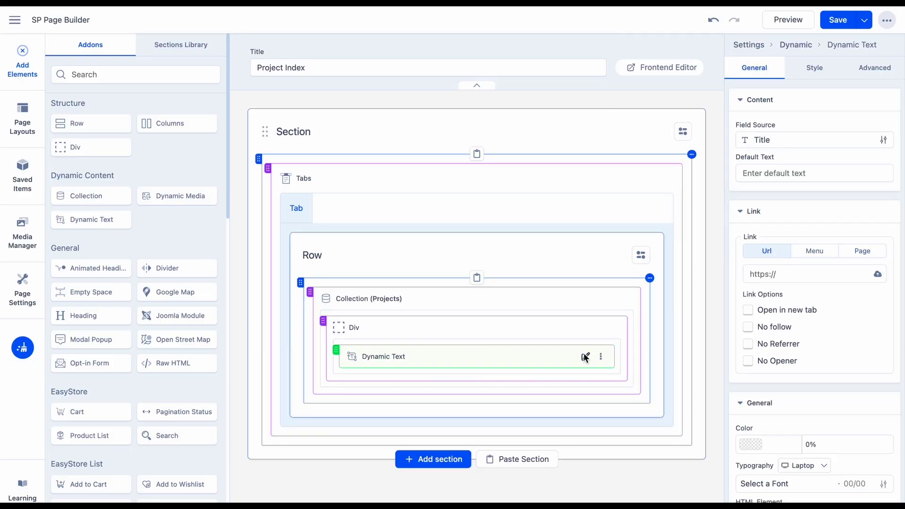
click(414, 356)
text(Project Category)
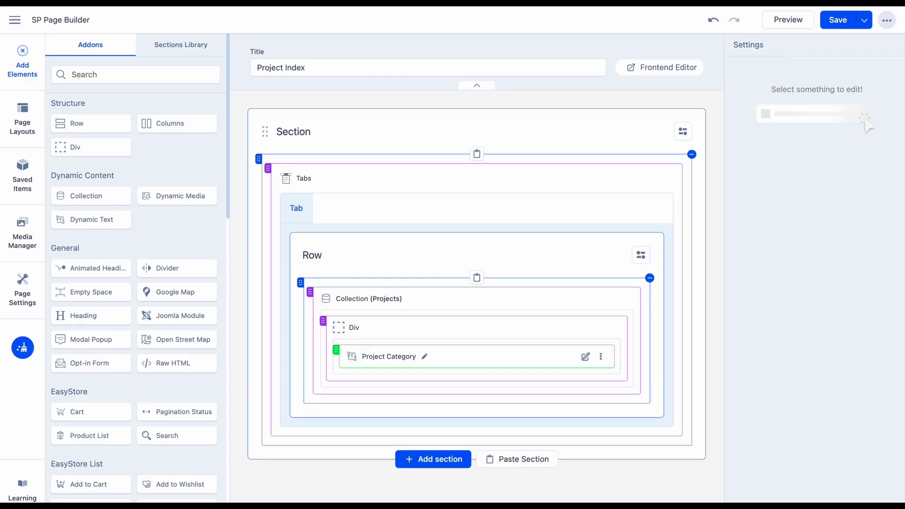
- Add a Dynamic Media element bound to the Image field, named 'Project Image'
drag(195, 193, 419, 357)
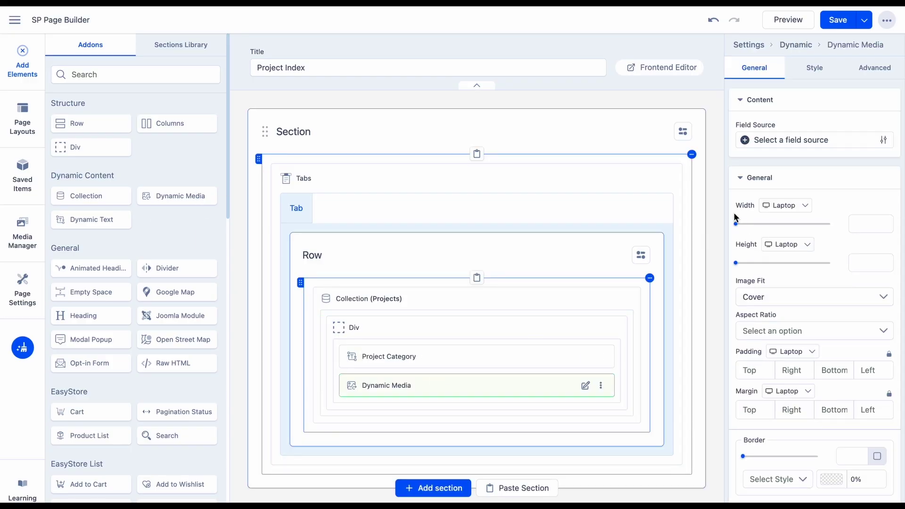
click(783, 139)
click(686, 139)
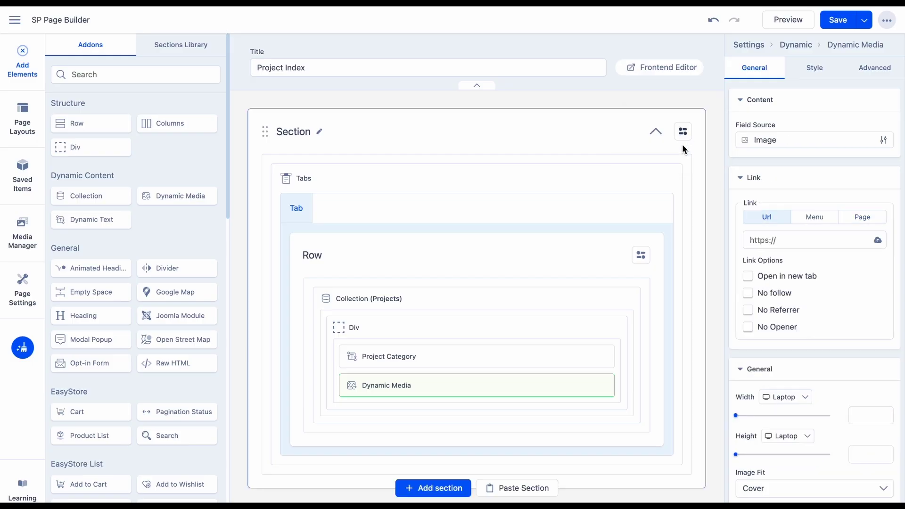
click(419, 385)
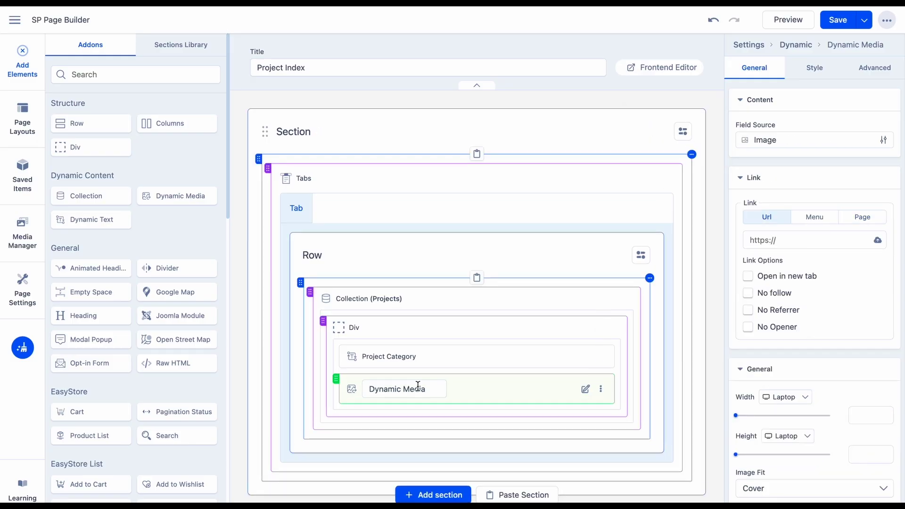
key(ctrl+a)
text(Project Image)
key(Return)
- Add a dynamic text and a Text Block reading 'Project Status:' to the card
drag(91, 219, 383, 404)
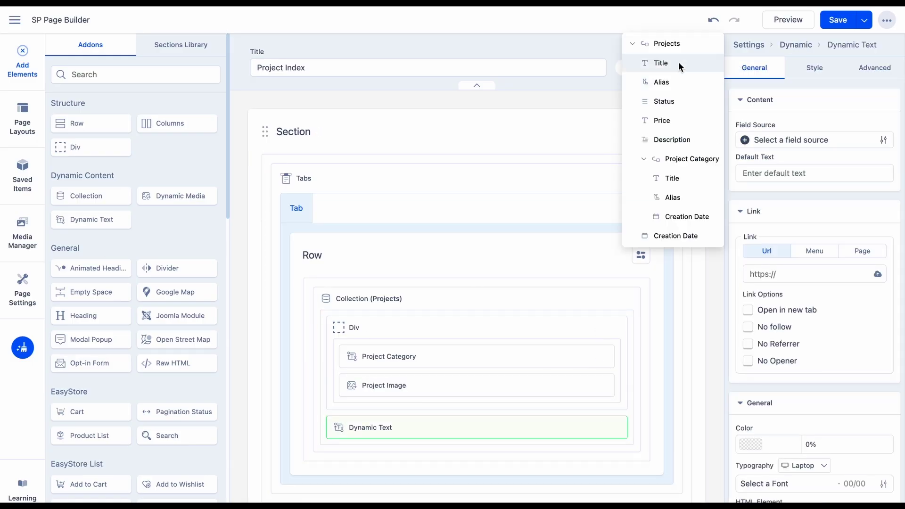
drag(95, 222, 377, 450)
scroll(184, 383, down, 5)
scroll(162, 380, down, 7)
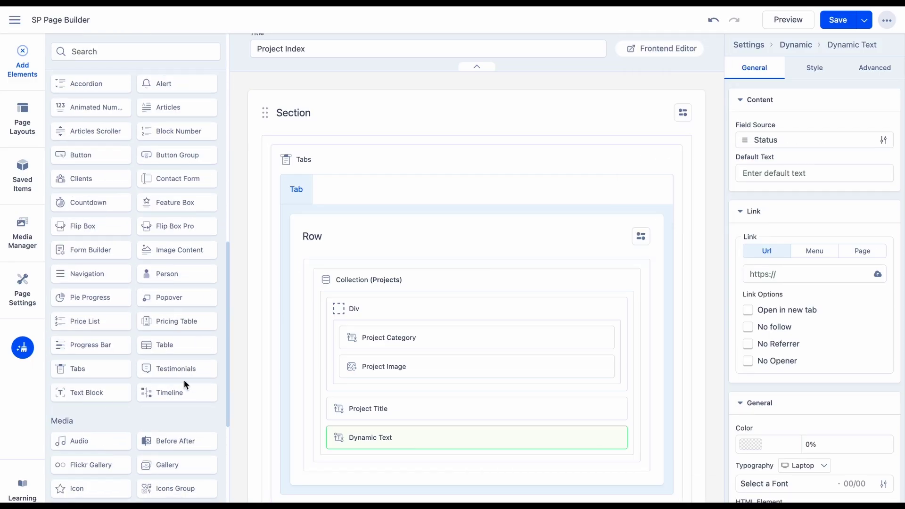
drag(86, 392, 397, 409)
click(863, 227)
key(ctrl+a)
text(Project Status:)
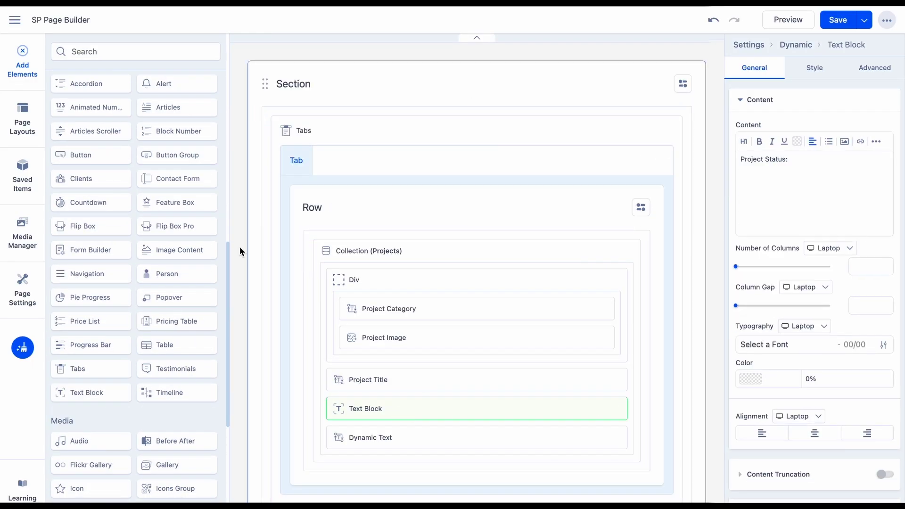
- Add a Dynamic Text at the card's bottom bound to Price, named 'Project Price'
scroll(117, 230, up, 10)
drag(108, 221, 408, 442)
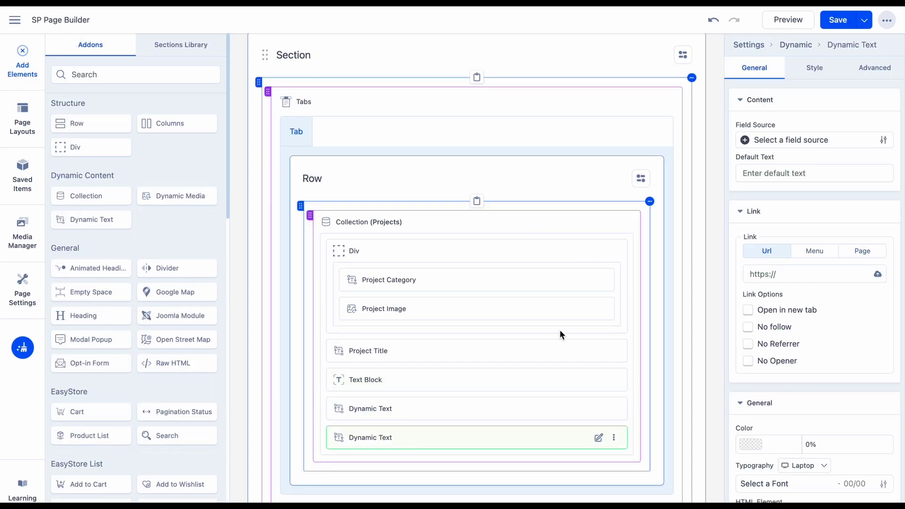
click(745, 139)
click(669, 120)
click(400, 438)
text(Project Price)
key(Return)
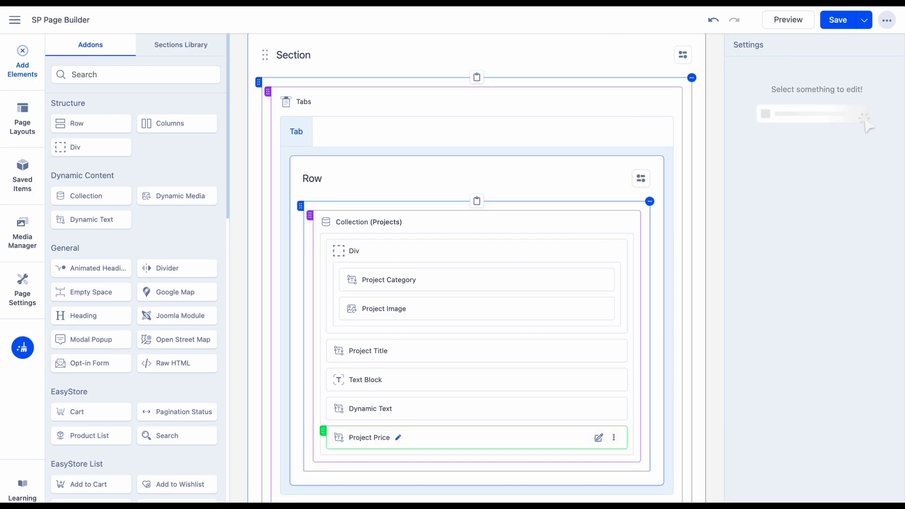
- Rename the status text 'Project Status' and group it with the label inside a new Div
click(400, 409)
text(Project Status)
key(Return)
scroll(401, 416, down, 1)
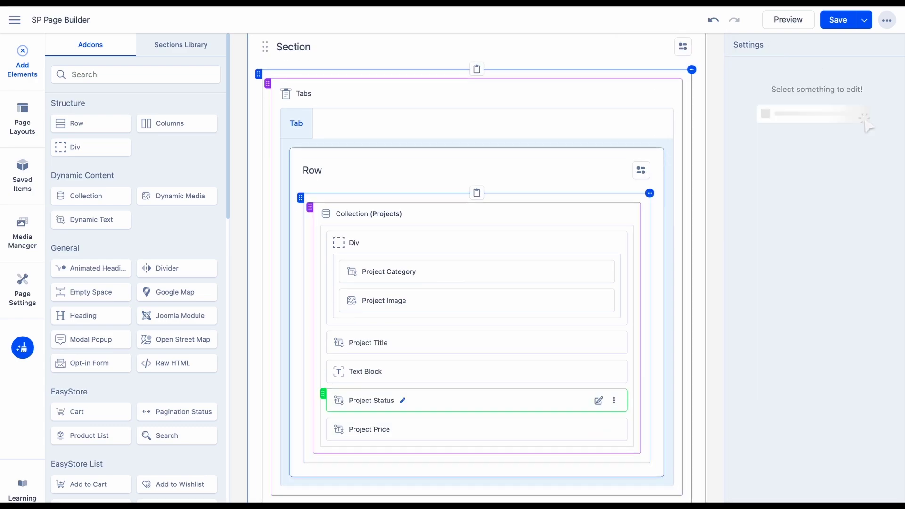
drag(70, 147, 381, 348)
drag(377, 444, 421, 385)
drag(406, 424, 420, 388)
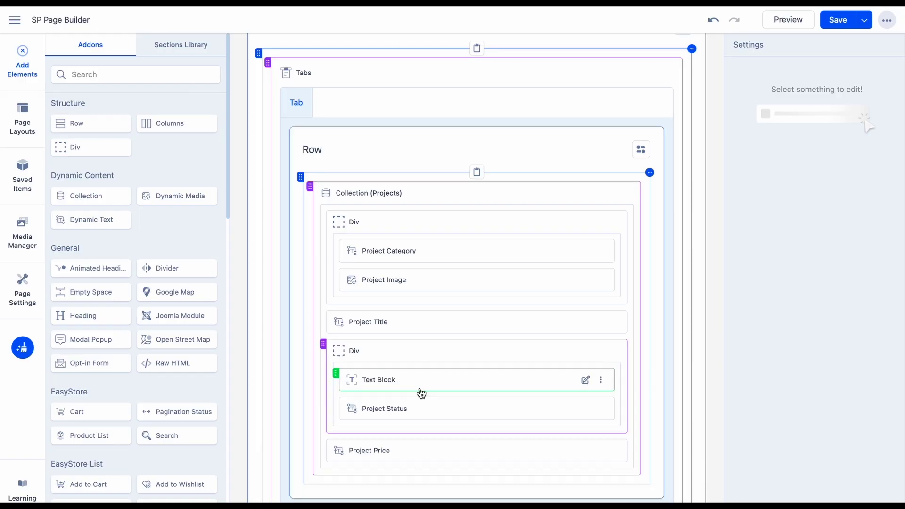
- Rename the first tab to 'All' and duplicate it as 'Photography'
click(340, 71)
click(853, 156)
text(All)
click(695, 230)
click(868, 156)
click(853, 180)
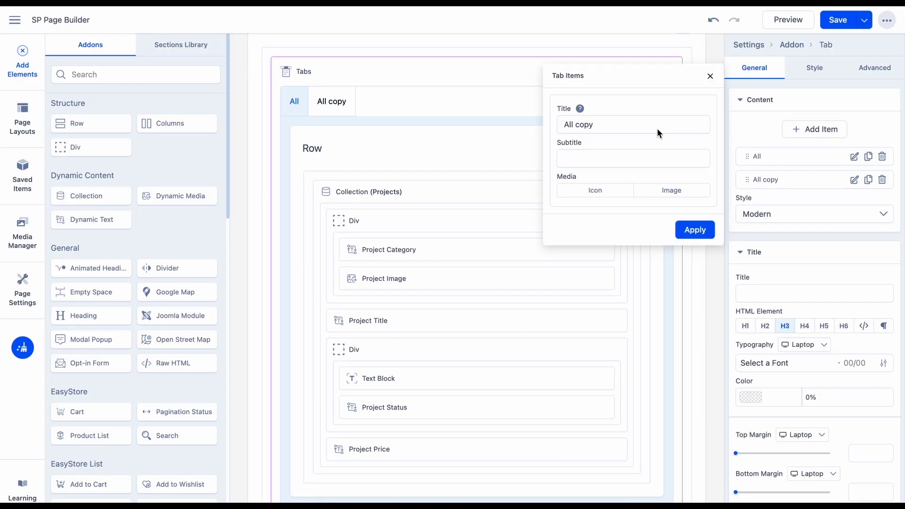
text(Photography)
click(695, 230)
- Duplicate tabs to add 'Traditional Art', 'Digital Art' and 'Videography'
click(868, 180)
click(854, 203)
text(Traditional Art)
click(694, 240)
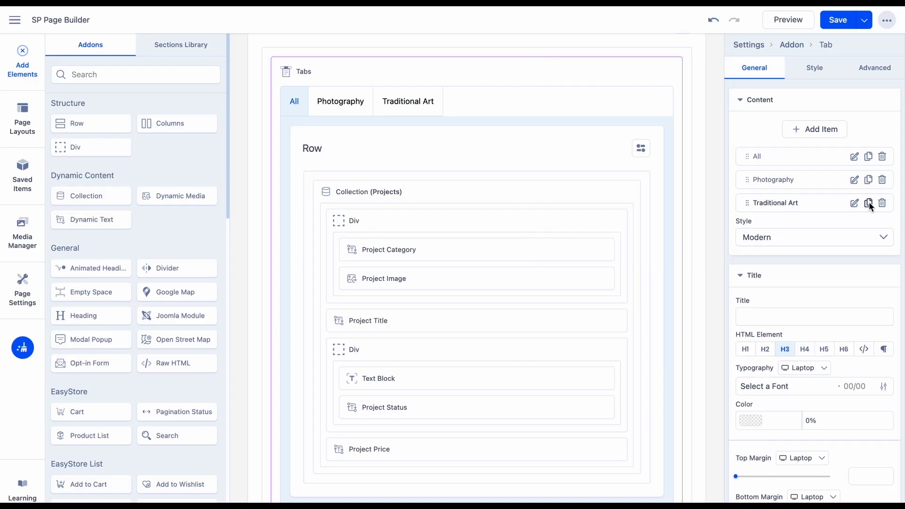
click(868, 202)
click(854, 225)
text(Digital Art)
click(694, 252)
click(868, 226)
click(854, 249)
text(Videography)
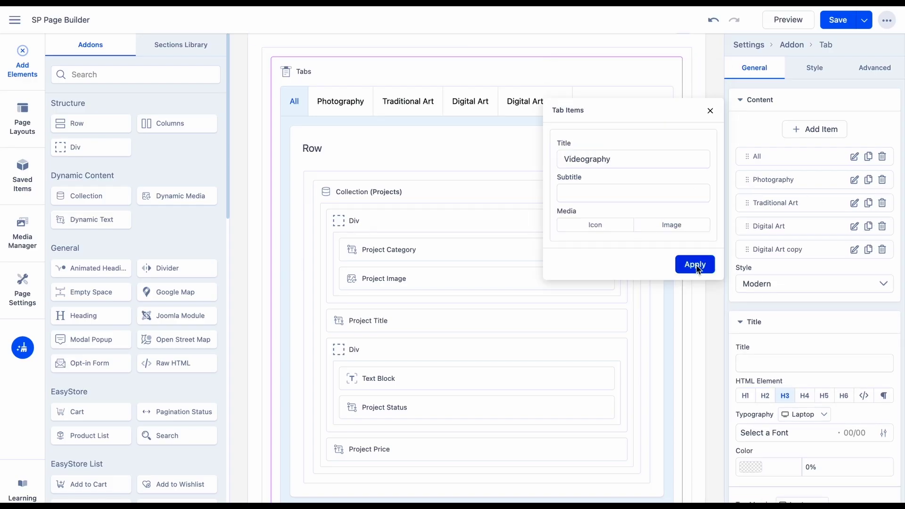
click(696, 265)
- Filter the Photography tab's collection to Categories Is Included In Photography
click(353, 104)
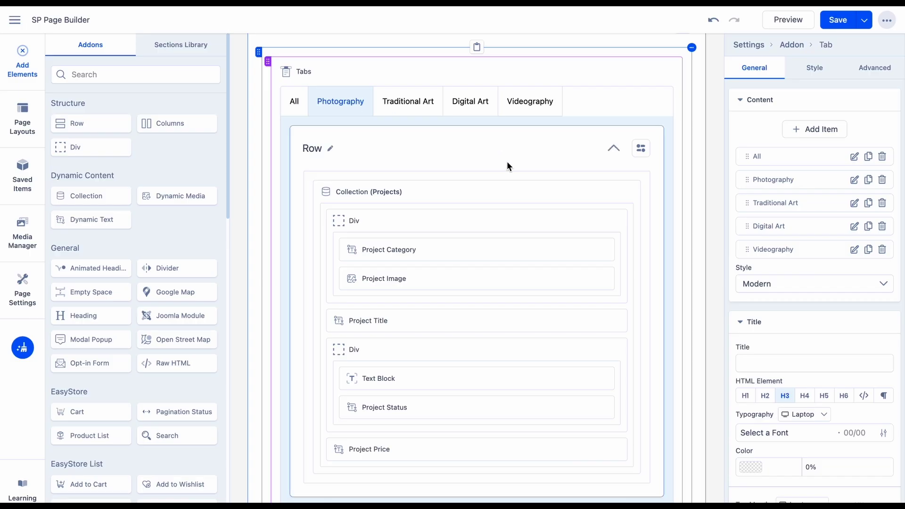
click(606, 192)
click(787, 206)
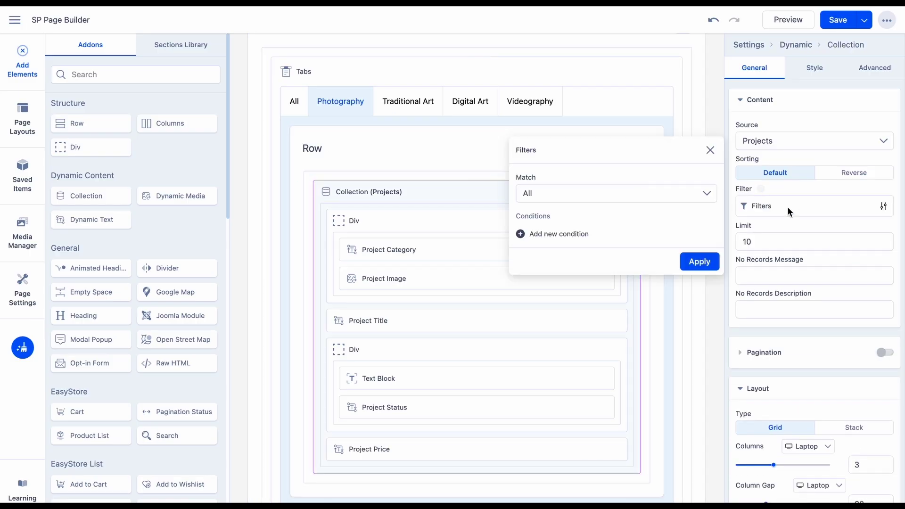
click(567, 234)
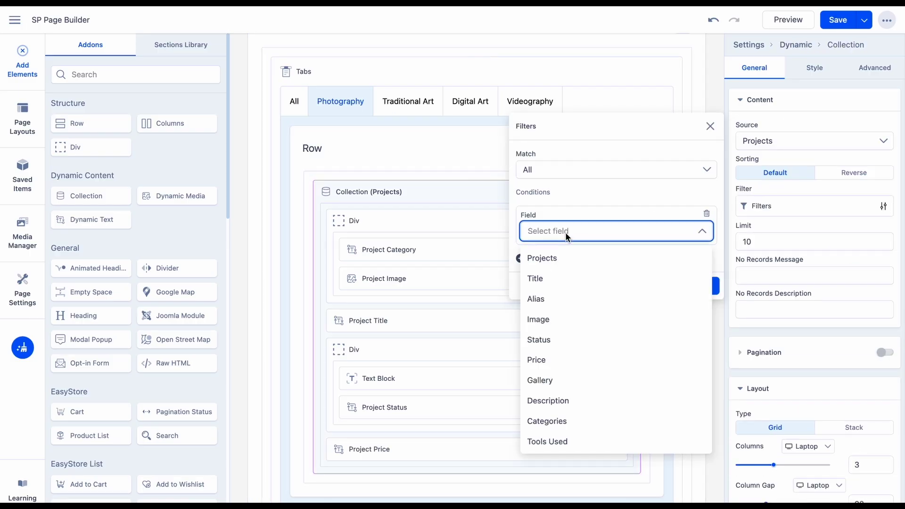
click(545, 420)
click(594, 254)
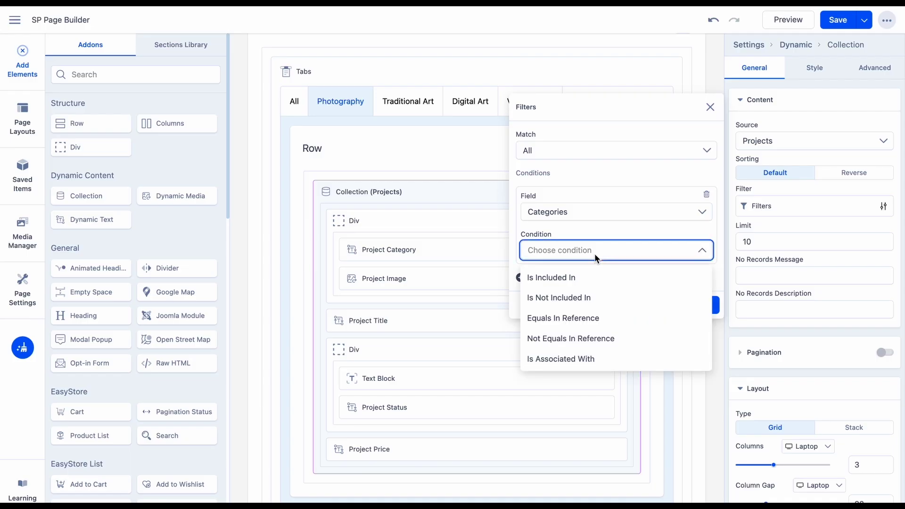
click(584, 277)
click(531, 299)
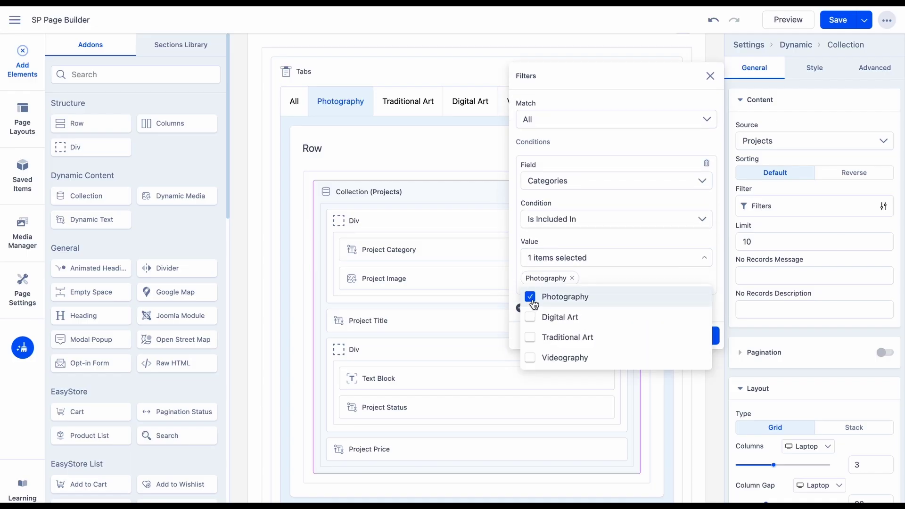
click(599, 279)
click(702, 335)
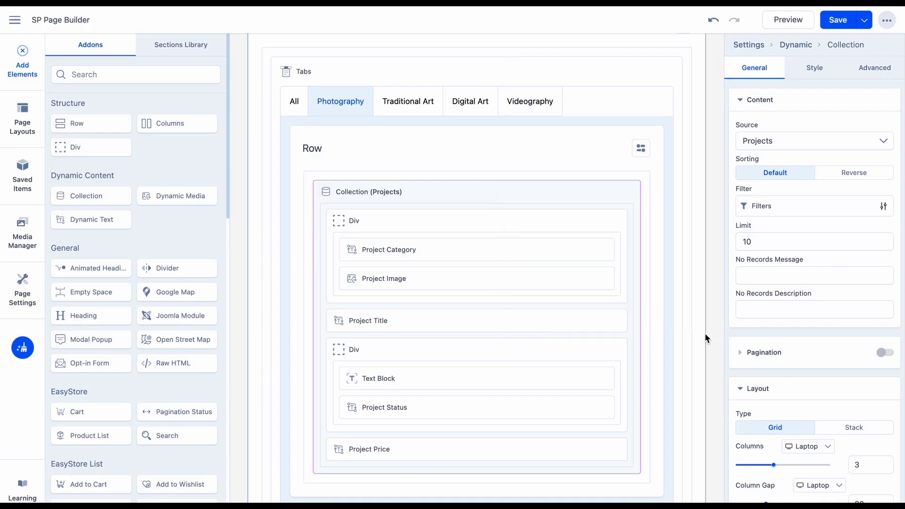
- Filter the Traditional Art tab's collection to its matching category
click(395, 96)
click(754, 207)
click(754, 208)
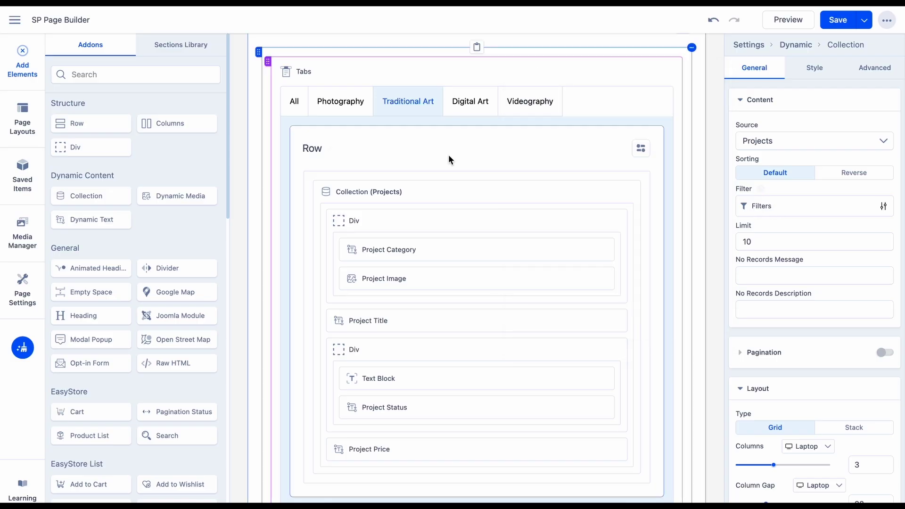
click(777, 206)
click(535, 232)
click(536, 231)
click(546, 418)
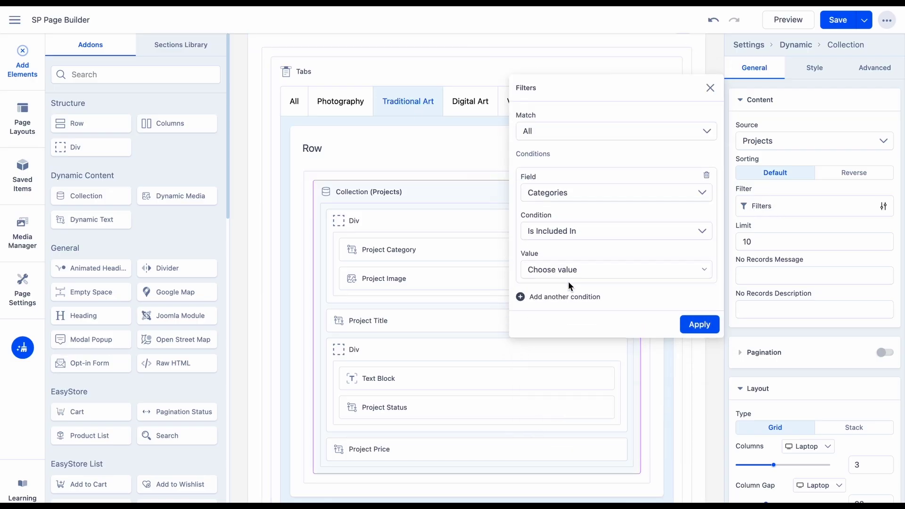
click(568, 269)
click(530, 316)
click(715, 324)
- Filter the Digital Art tab's collection to its matching category
click(459, 99)
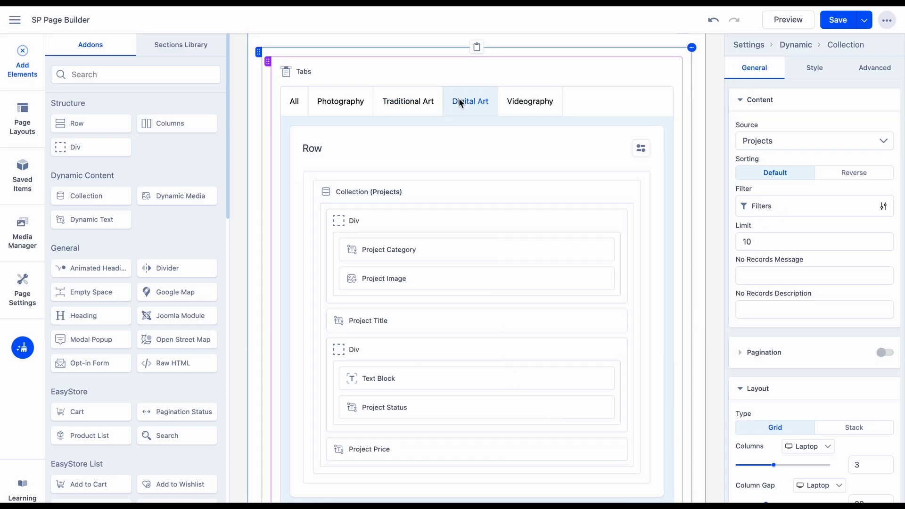
click(759, 206)
click(556, 231)
click(546, 421)
click(556, 248)
click(556, 276)
click(556, 269)
click(542, 358)
- Filter the Videography tab's collection to its matching category and save the page
click(714, 317)
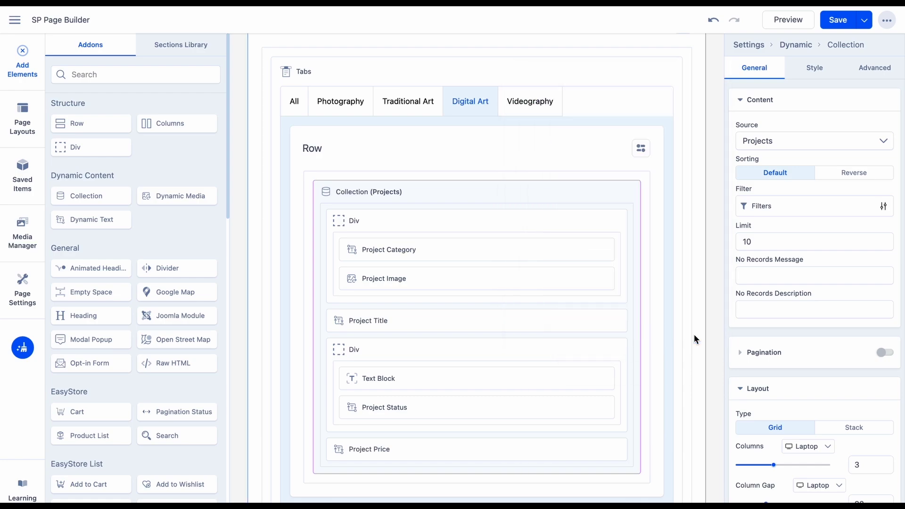
click(787, 209)
click(555, 233)
click(547, 421)
click(556, 248)
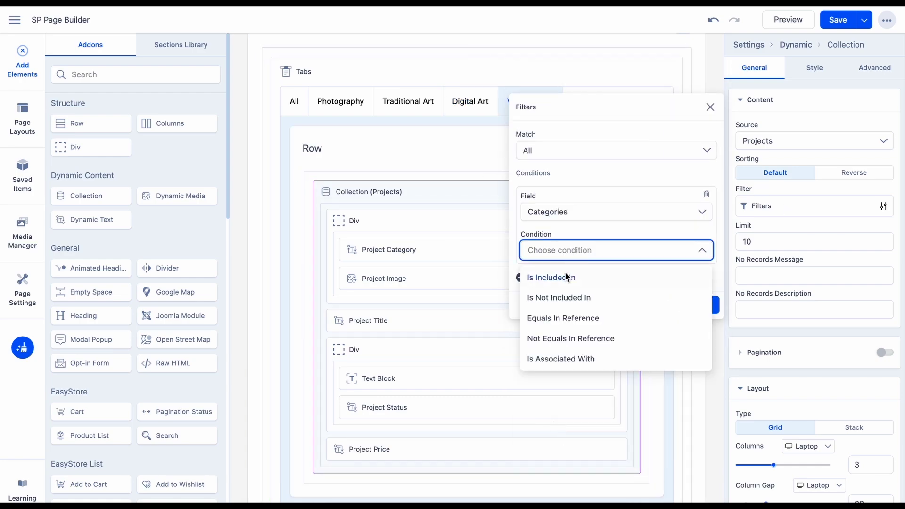
click(568, 276)
click(572, 270)
click(530, 357)
click(698, 325)
click(837, 20)
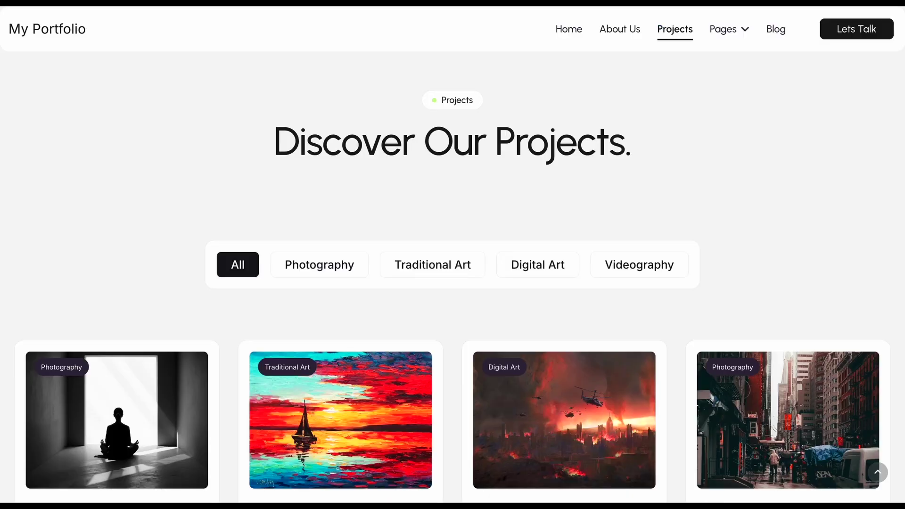
- Try the Photography, Traditional Art, Digital Art and Videography filters on the live Projects page
scroll(185, 267, down, 3)
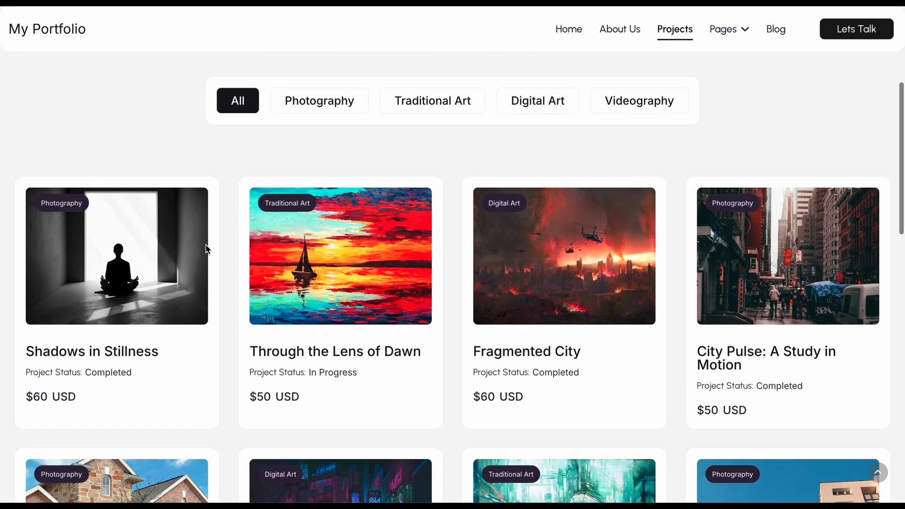
click(310, 116)
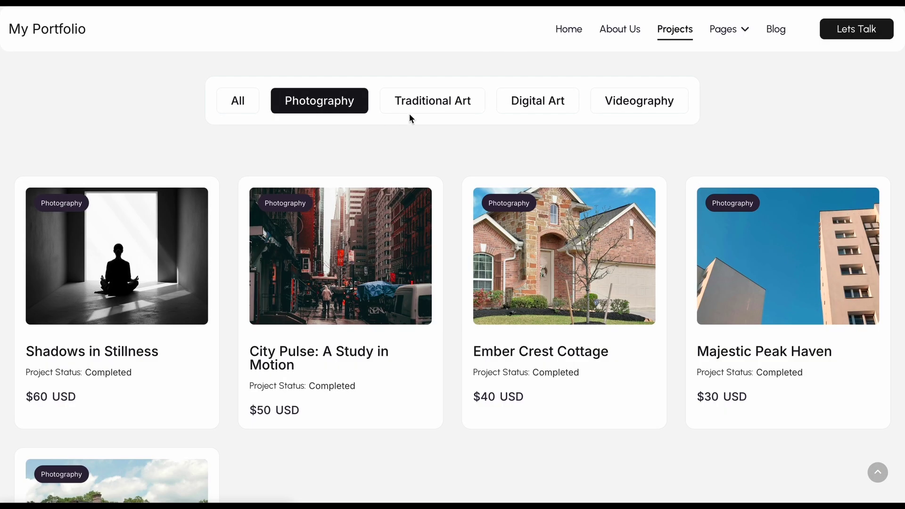
click(439, 101)
click(530, 106)
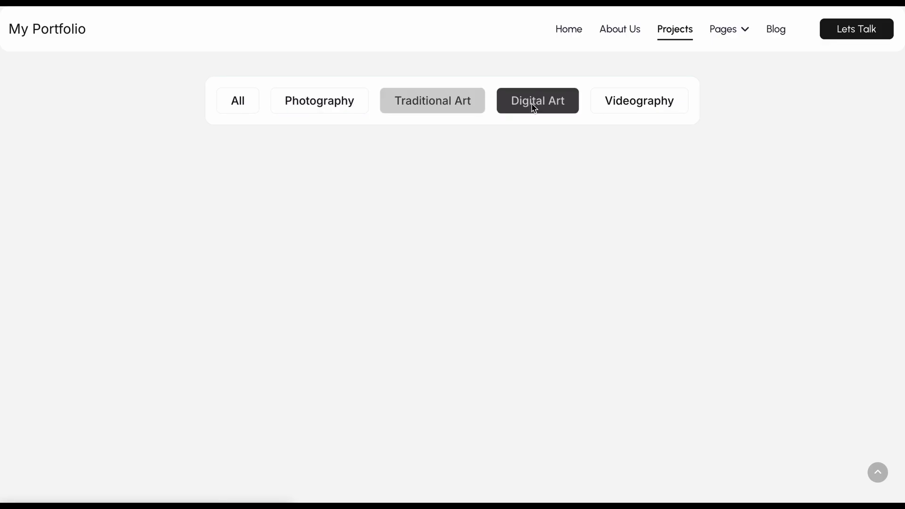
click(639, 107)
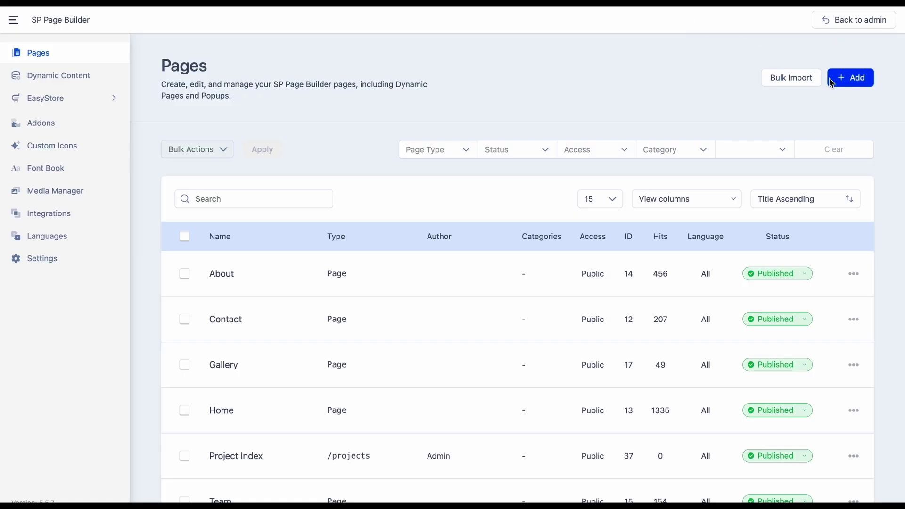
- Start a Projects detail dynamic page and enter the title 'Project Details'
click(832, 82)
mouse_move(841, 142)
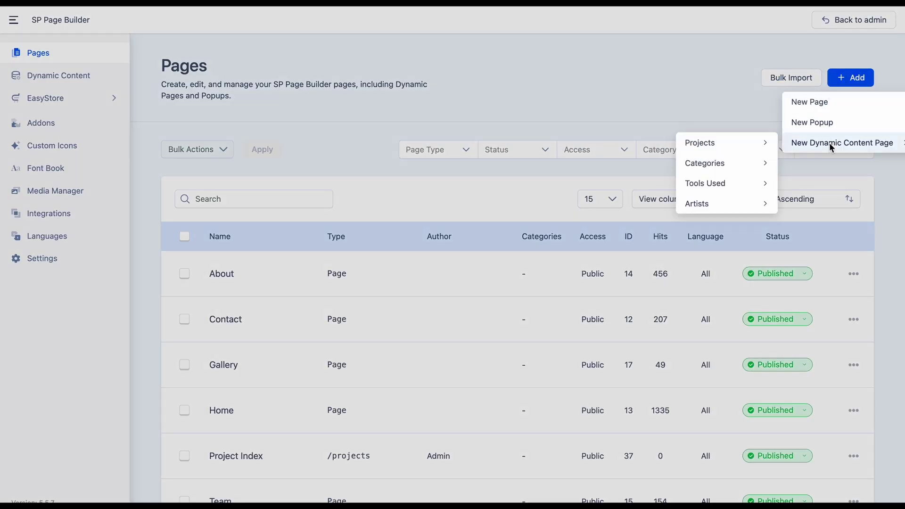
mouse_move(725, 142)
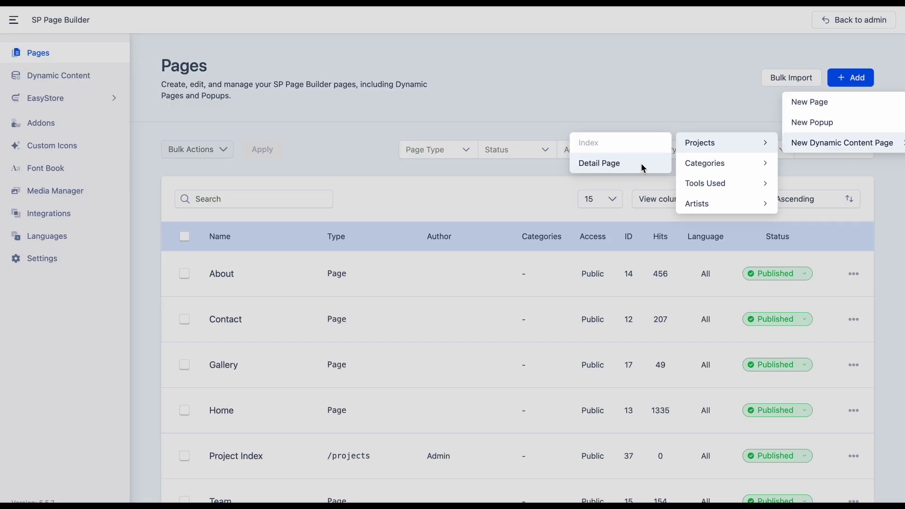
click(644, 168)
text(Project Details)
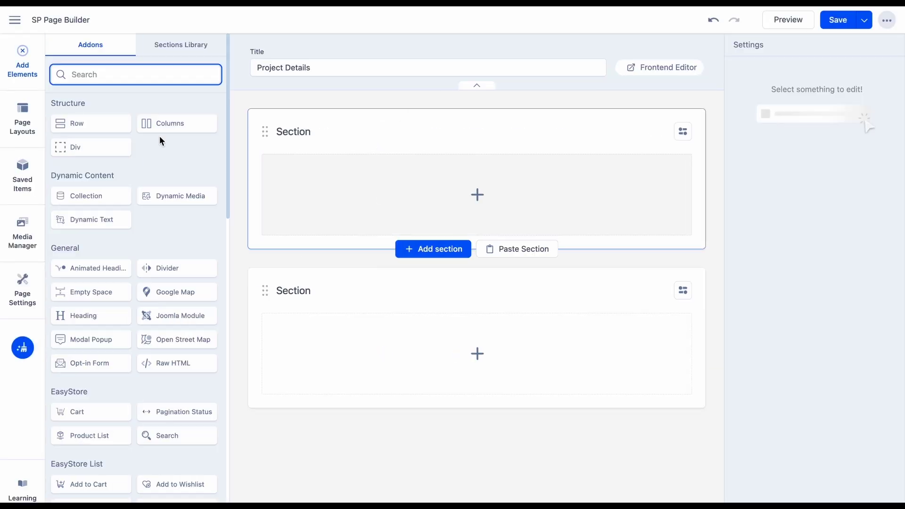
- Add layout blocks and a heading to the first section, binding a dynamic text to Title
drag(83, 316, 324, 347)
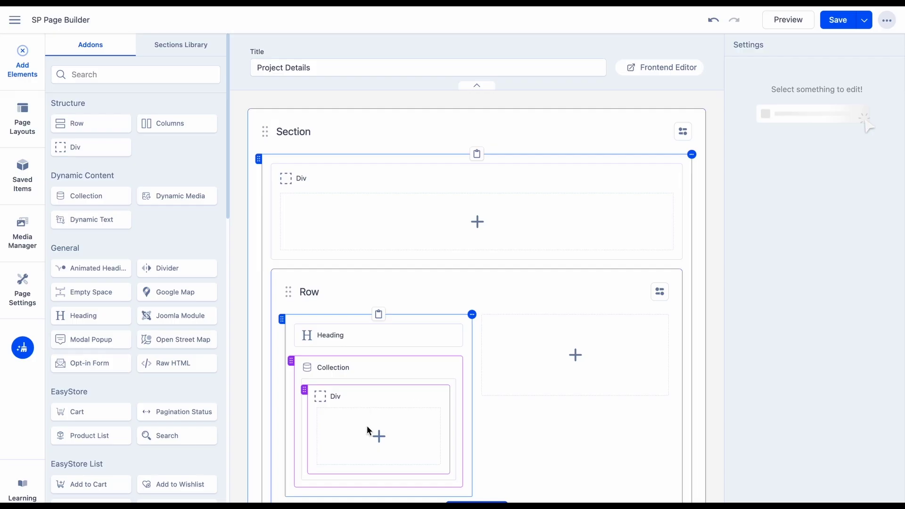
drag(85, 313, 329, 351)
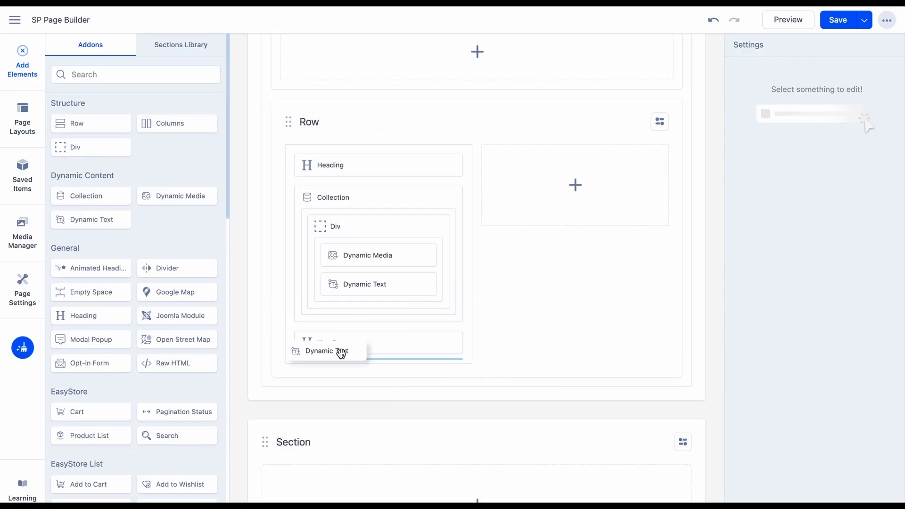
click(778, 140)
click(673, 135)
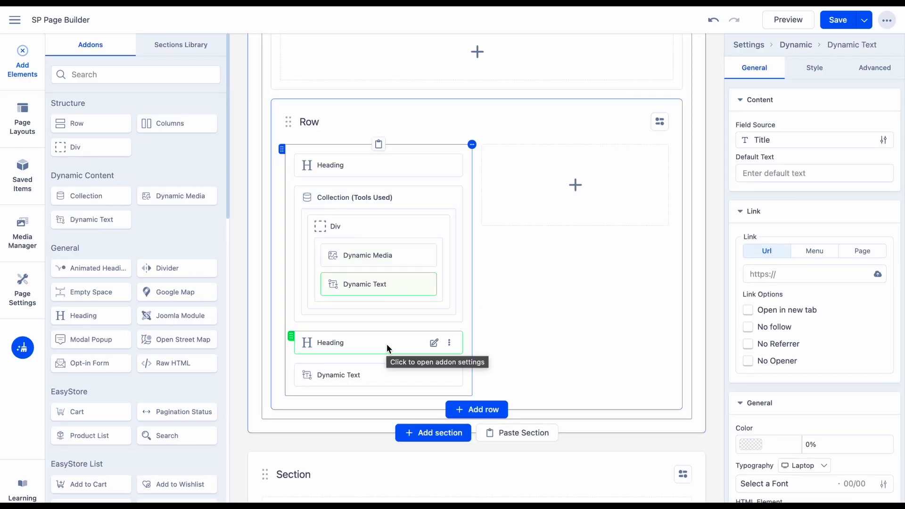
click(387, 343)
click(401, 371)
click(385, 172)
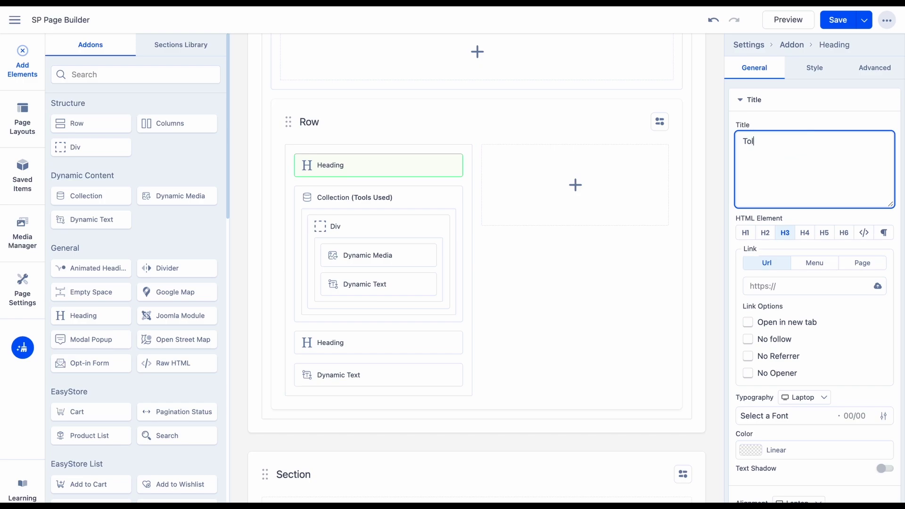
- Fill the right column with nested divs, a dynamic media, dynamic texts, a heading and form
mouse_move(61, 147)
mouse_down()
mouse_move(555, 191)
mouse_move(581, 247)
mouse_up()
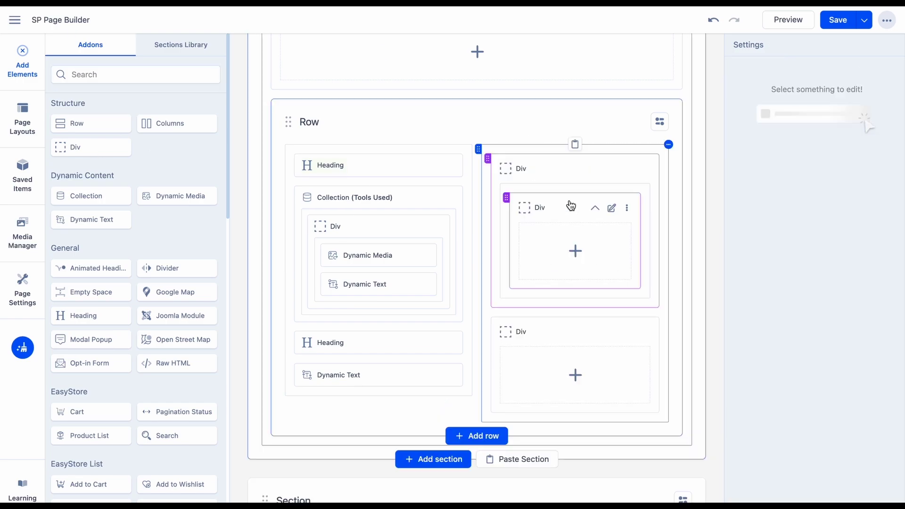
drag(179, 196, 582, 204)
drag(91, 220, 573, 235)
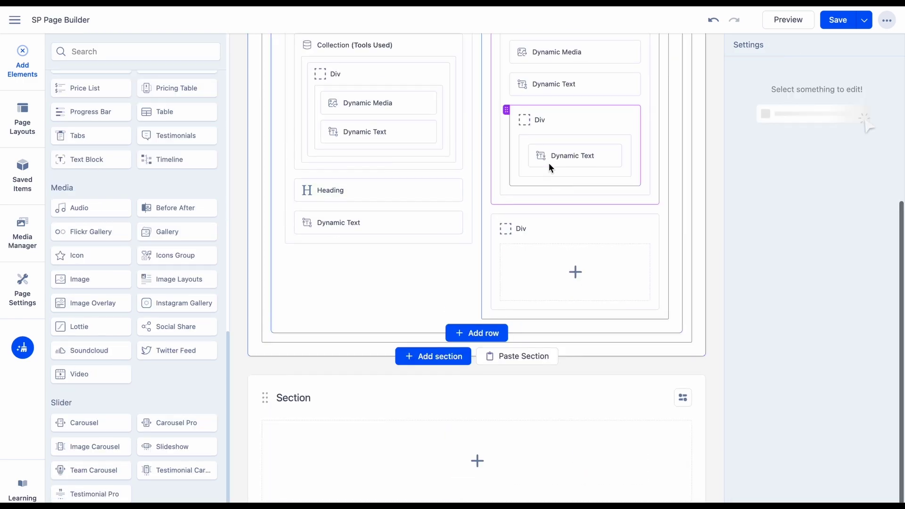
drag(91, 219, 595, 157)
drag(60, 315, 521, 276)
scroll(137, 283, down, 10)
drag(91, 402, 545, 306)
scroll(471, 236, up, 2)
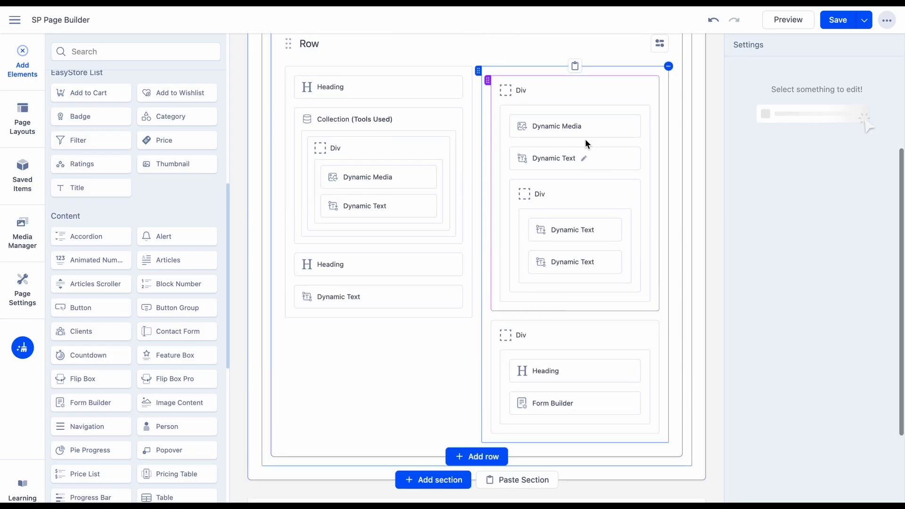
- Rename the artist items to 'Artist' and 'name'
double_click(556, 129)
text(Artist)
double_click(554, 164)
text(name)
key(Return)
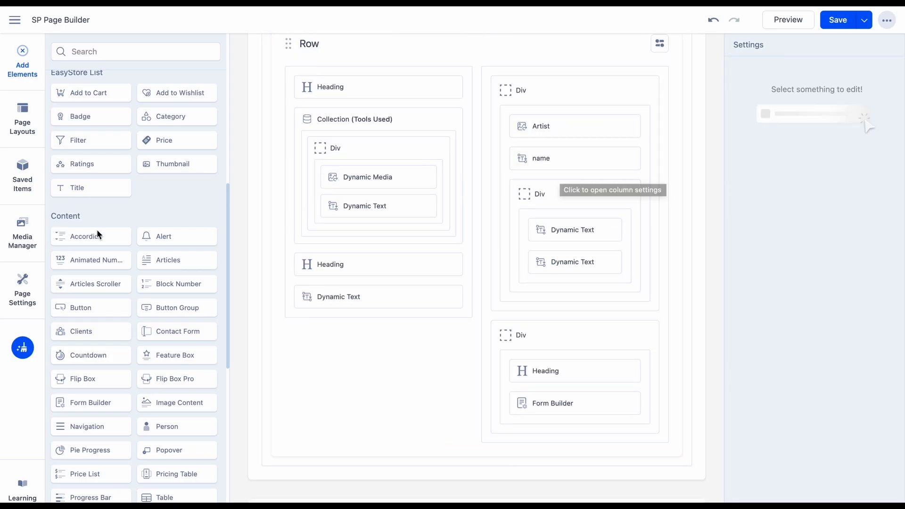
- Add another text item and label the artist texts 'Deg', 'Phone' and 'Email'
scroll(97, 234, up, 10)
drag(92, 219, 535, 382)
scroll(583, 286, down, 3)
double_click(552, 286)
text(Deg)
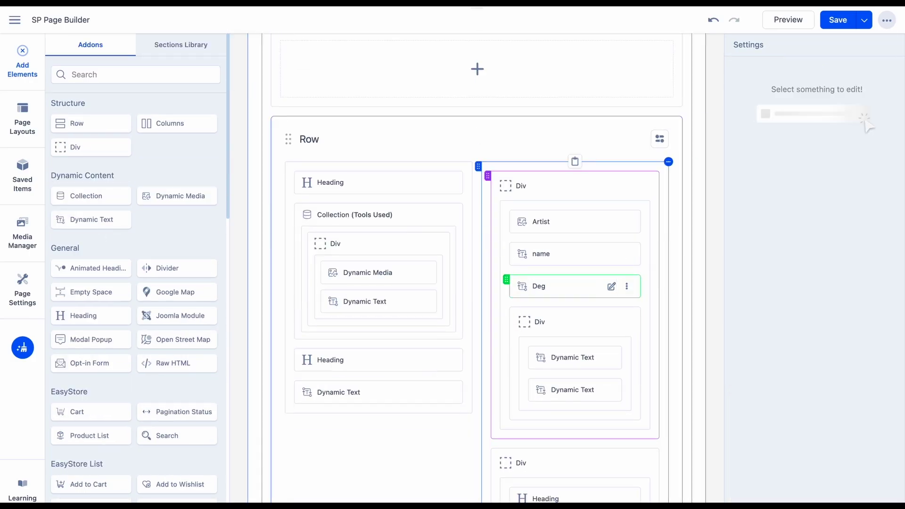
double_click(505, 360)
text(Phone)
double_click(508, 392)
text(Email)
key(Return)
- Review the row's column layout, then nest two divs with headings inside the section's div
click(471, 459)
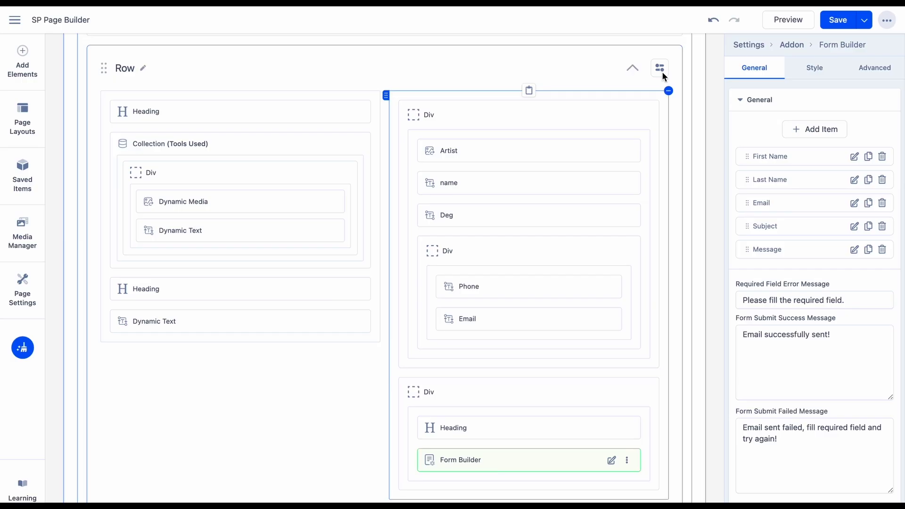
click(659, 68)
click(520, 477)
click(22, 56)
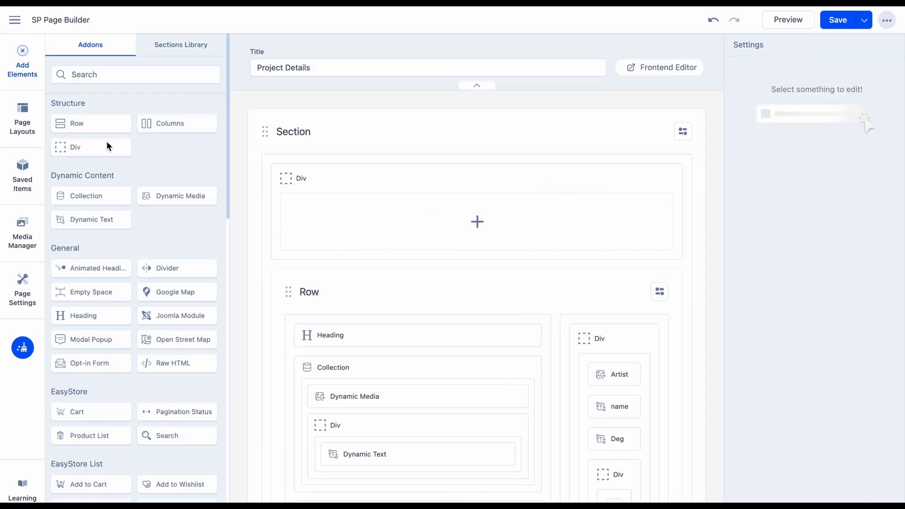
drag(108, 146, 476, 221)
drag(89, 147, 322, 291)
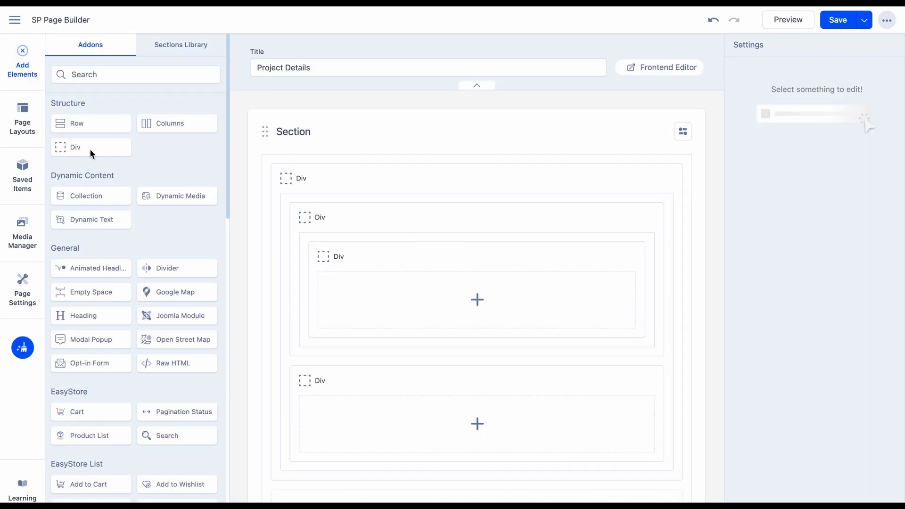
drag(356, 330, 355, 329)
mouse_move(84, 315)
mouse_down()
mouse_move(477, 299)
mouse_move(477, 388)
mouse_move(374, 352)
mouse_up()
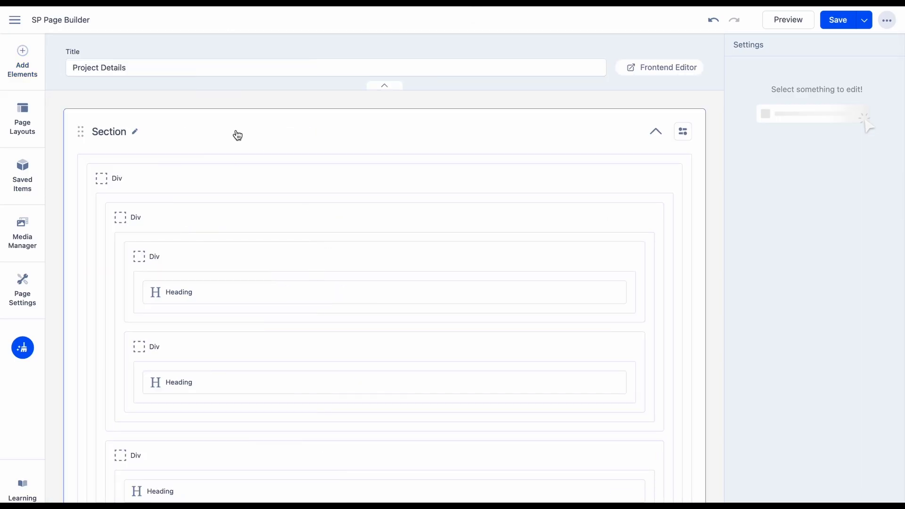
- Add dynamic texts bound to Title and Category, labelled 'Project Title' and 'Category'
click(23, 54)
mouse_move(92, 219)
mouse_down()
mouse_move(353, 148)
mouse_move(354, 179)
mouse_up()
click(749, 141)
click(660, 48)
double_click(343, 178)
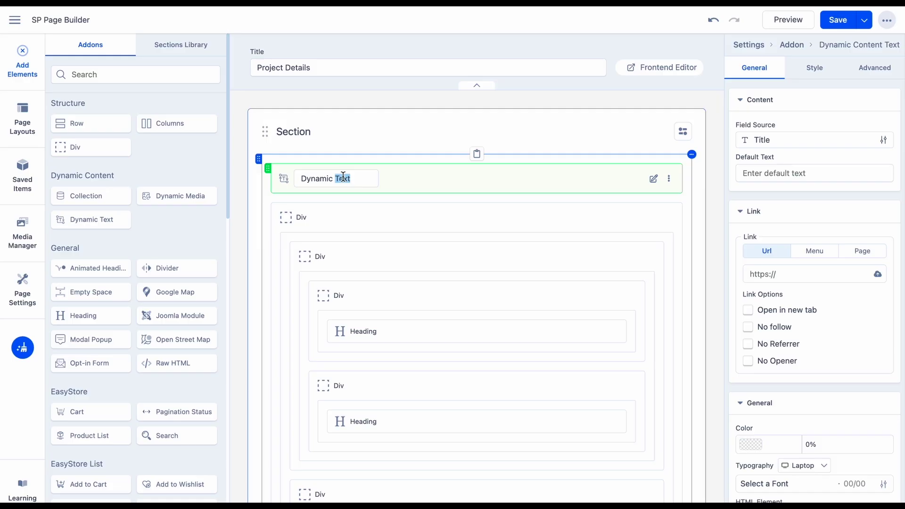
text(itle)
key(Return)
click(363, 325)
drag(91, 219, 358, 357)
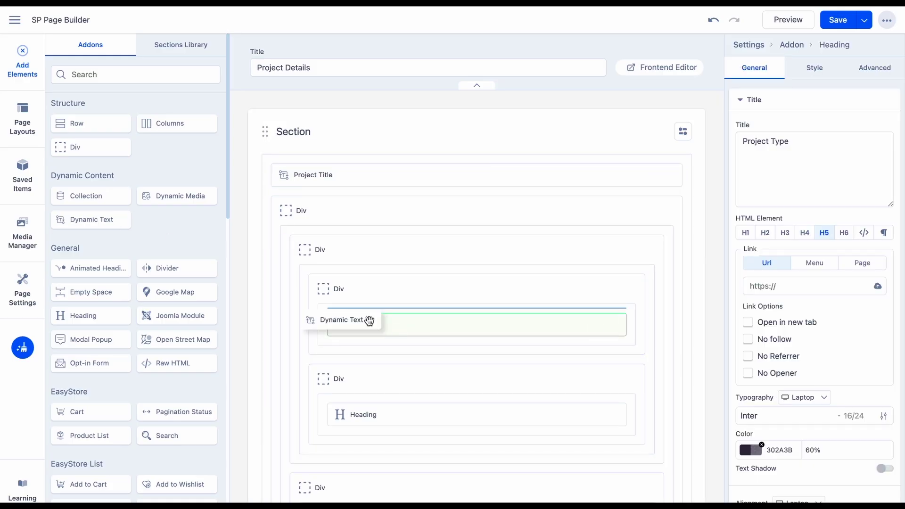
click(754, 140)
click(658, 47)
triple_click(400, 358)
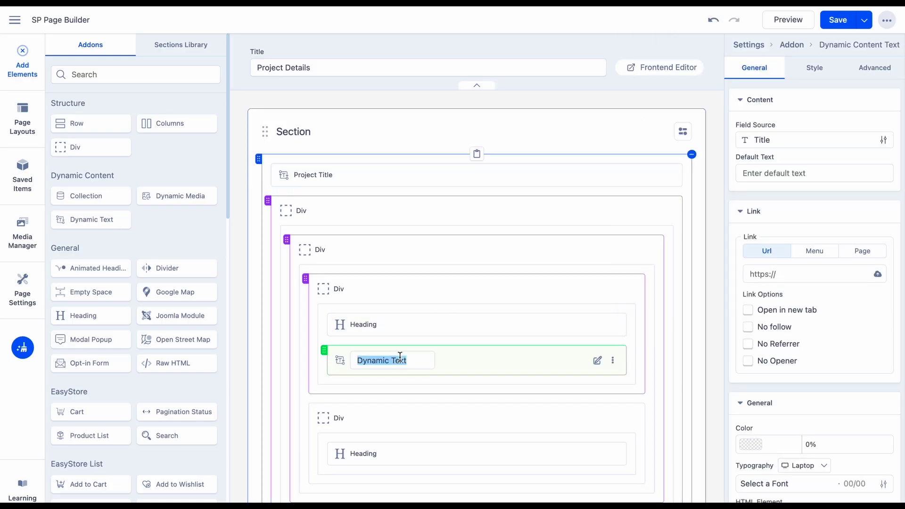
text(Category)
key(Return)
- Add dynamic texts bound to Status and Price under the nested headings, labelled 'Status' and 'Price'
click(418, 450)
drag(91, 219, 392, 395)
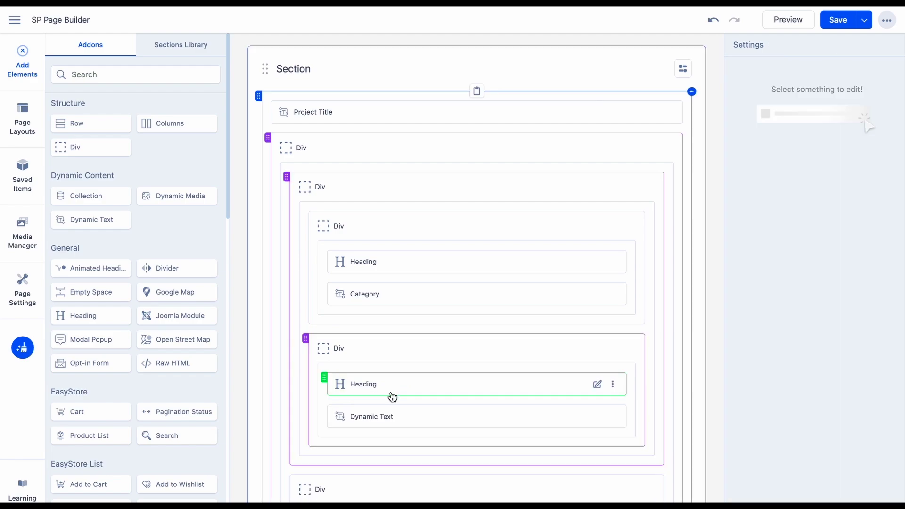
click(821, 140)
click(664, 86)
triple_click(400, 416)
text(Status)
key(Return)
scroll(424, 282, down, 2)
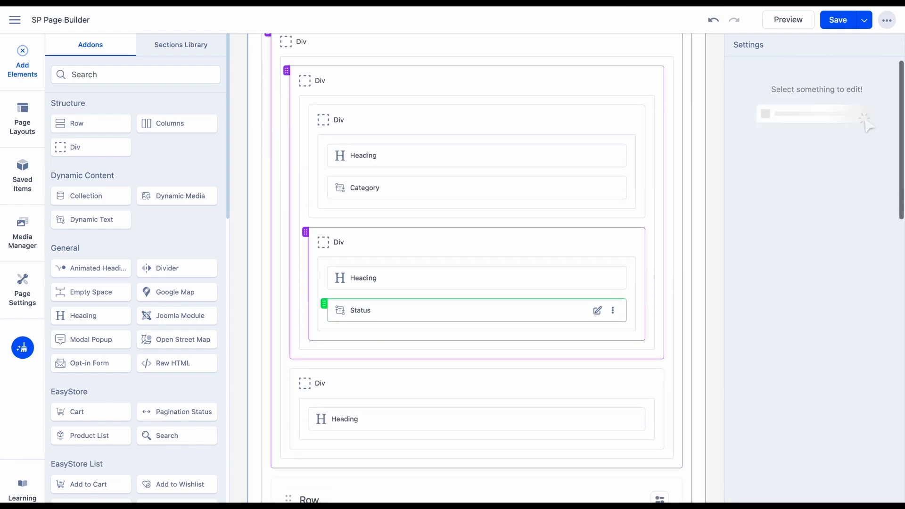
click(358, 418)
drag(106, 227, 392, 431)
click(810, 140)
click(662, 103)
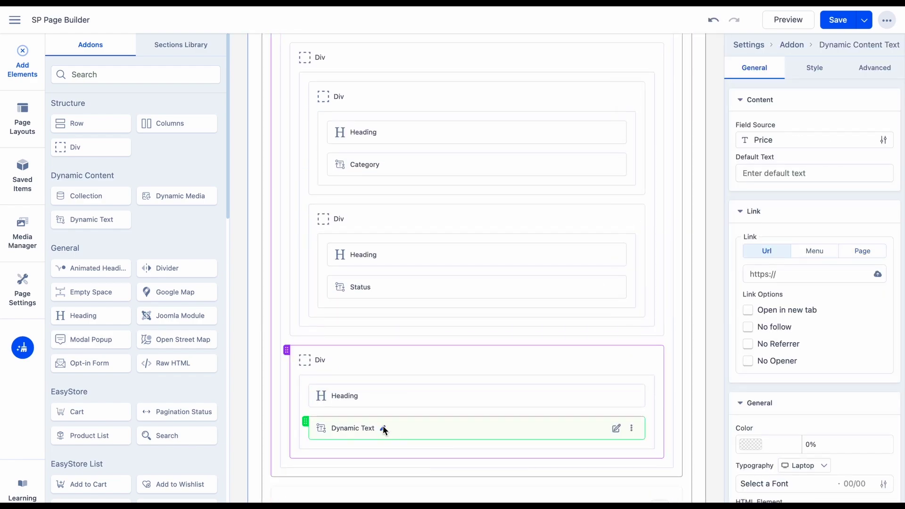
triple_click(368, 427)
text(Price)
key(Return)
- Add a dynamic media showing the project's Gallery, labelled 'Project Gallery'
scroll(471, 283, down, 1)
drag(300, 417, 302, 417)
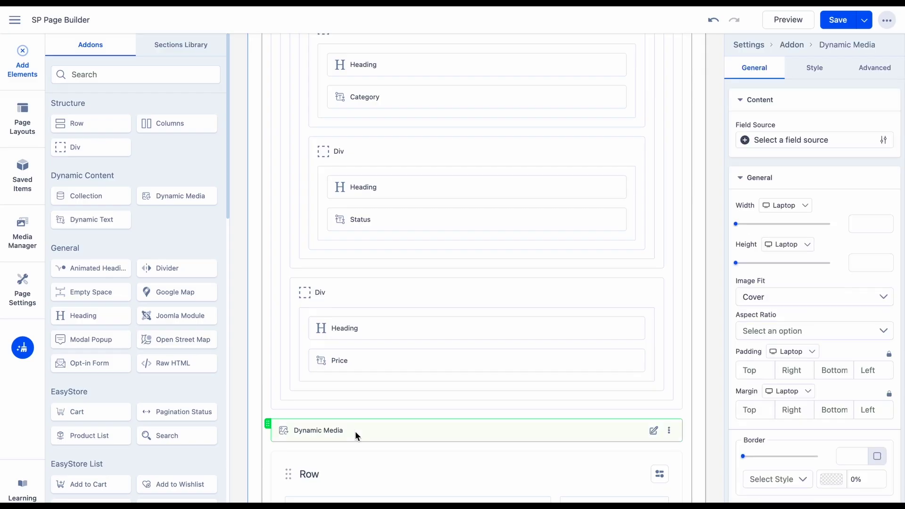
click(810, 139)
click(674, 140)
text(Project)
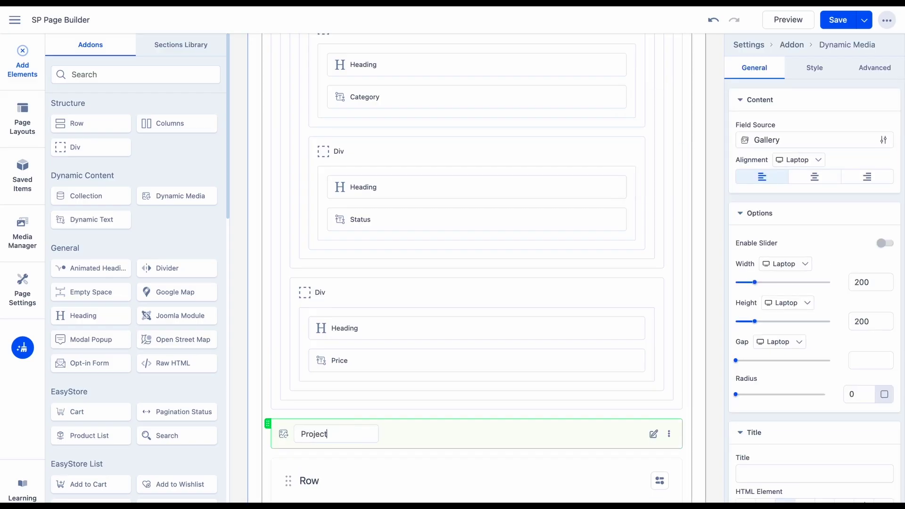
text(Gallery)
key(Return)
scroll(471, 282, down, 5)
- Bind the last artist contact text to the artist's Email field
click(618, 227)
click(615, 261)
click(810, 140)
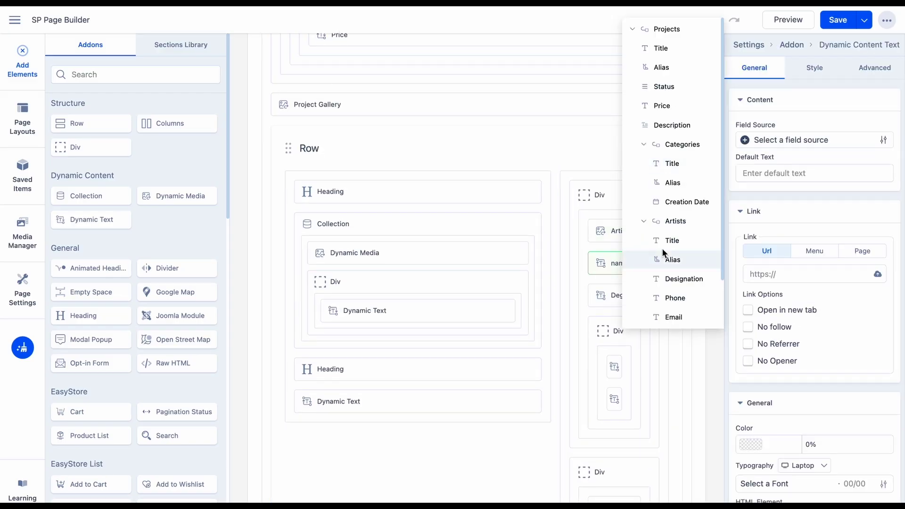
click(612, 368)
click(612, 401)
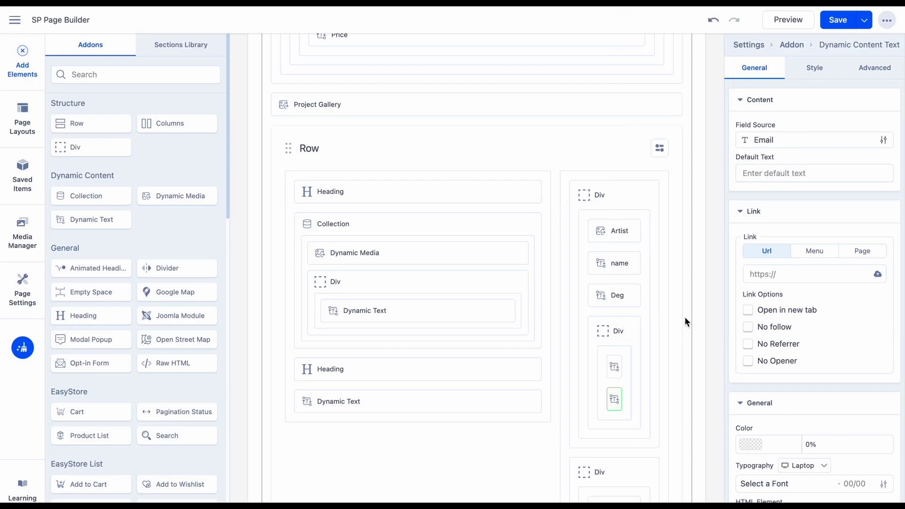
scroll(659, 448, down, 5)
- Add a new row and set it to a single-column layout
drag(105, 126, 404, 430)
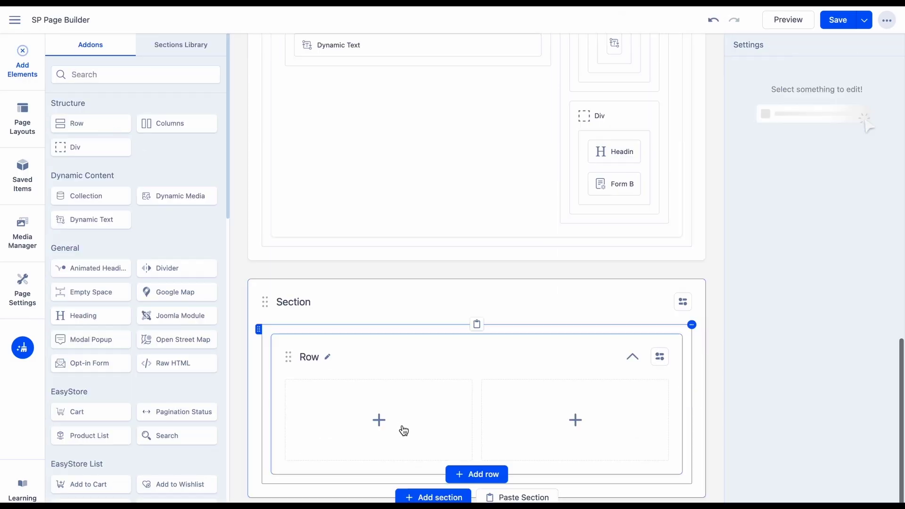
click(660, 356)
click(632, 396)
click(442, 341)
click(612, 436)
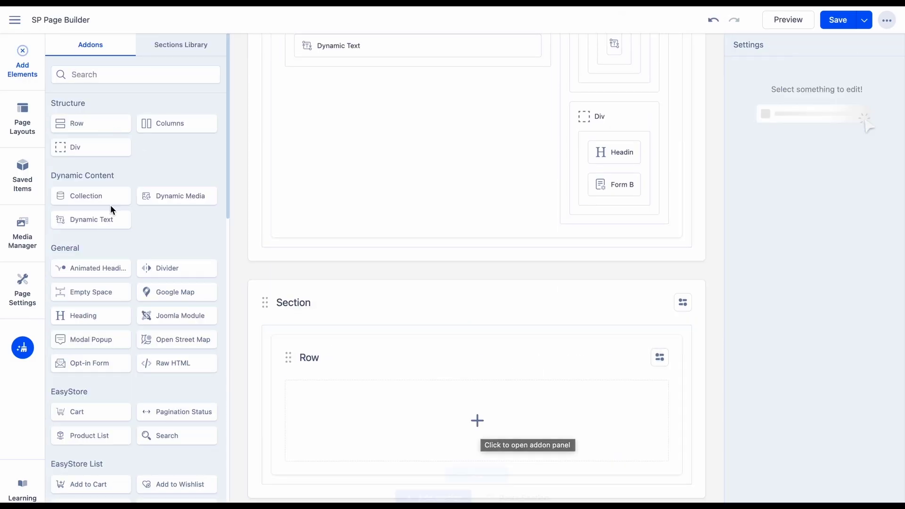
- Add a Projects collection with a div holding a dynamic text bound to Category
drag(112, 210, 396, 414)
click(773, 140)
click(767, 169)
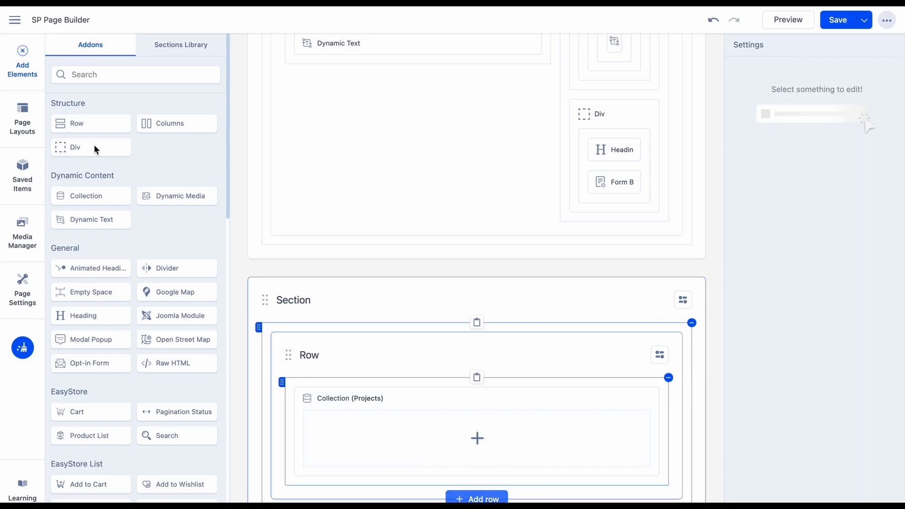
drag(96, 150, 462, 430)
drag(73, 225, 404, 414)
click(396, 414)
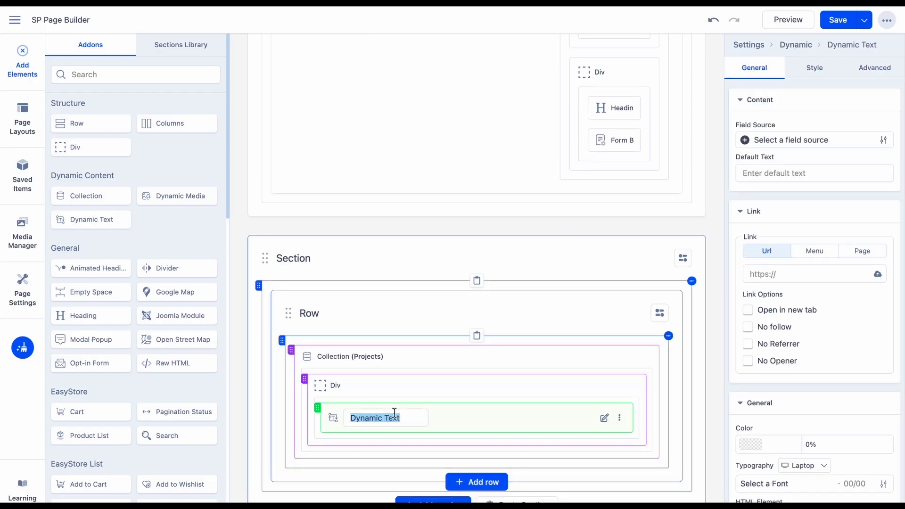
click(801, 139)
click(682, 47)
- Add card fields for the project Image, Title and Price
mouse_move(180, 196)
mouse_down()
mouse_move(402, 405)
mouse_move(403, 443)
mouse_up()
click(801, 139)
click(677, 120)
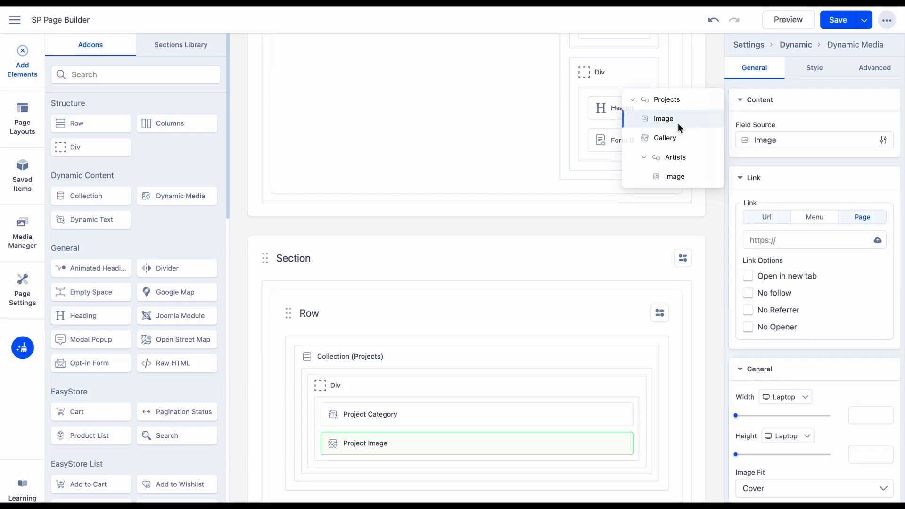
scroll(436, 420, down, 1)
drag(91, 219, 383, 460)
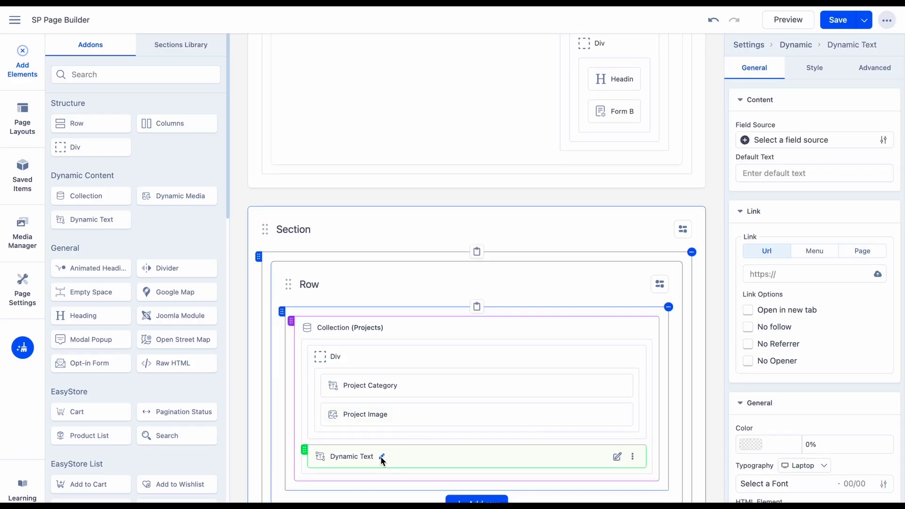
click(801, 140)
click(659, 47)
drag(91, 219, 381, 457)
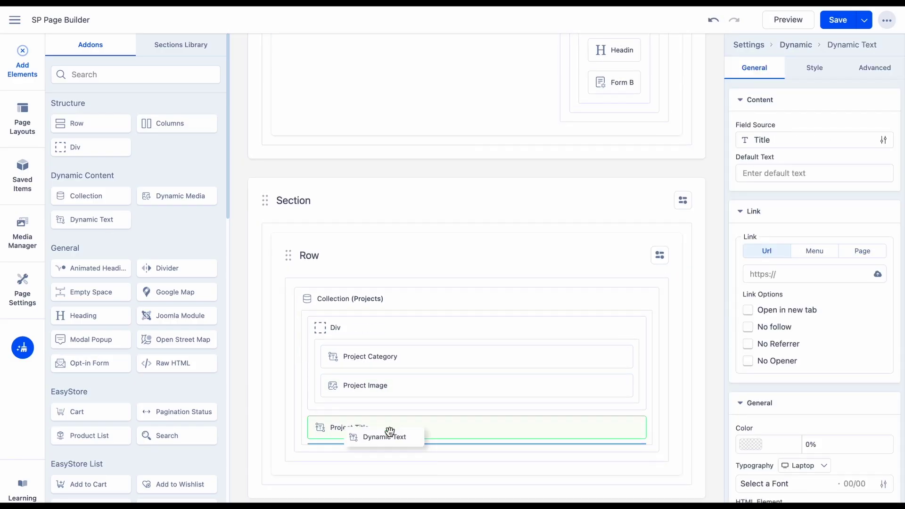
click(21, 55)
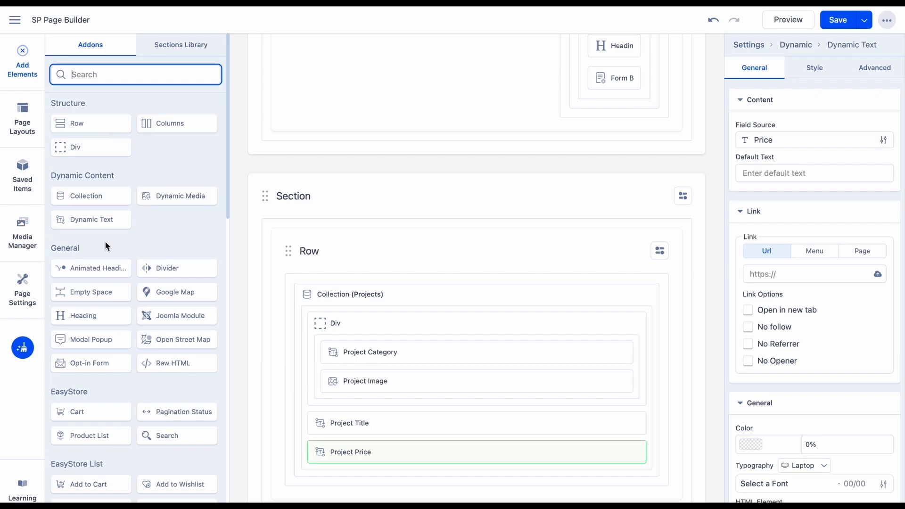
- Add a heading above the collection row and save the page
drag(83, 315, 368, 236)
click(368, 236)
scroll(707, 148, up, 5)
click(837, 20)
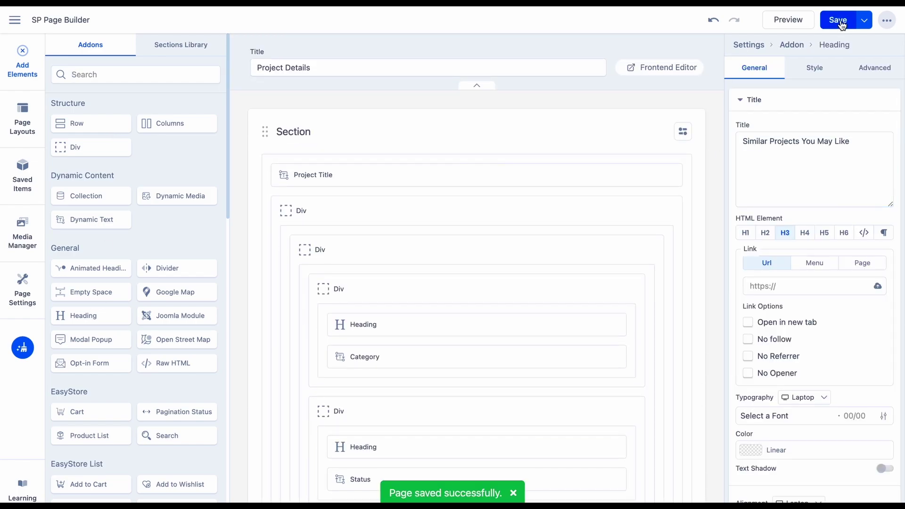
- Scroll down through the live project page preview
scroll(436, 123, down, 6)
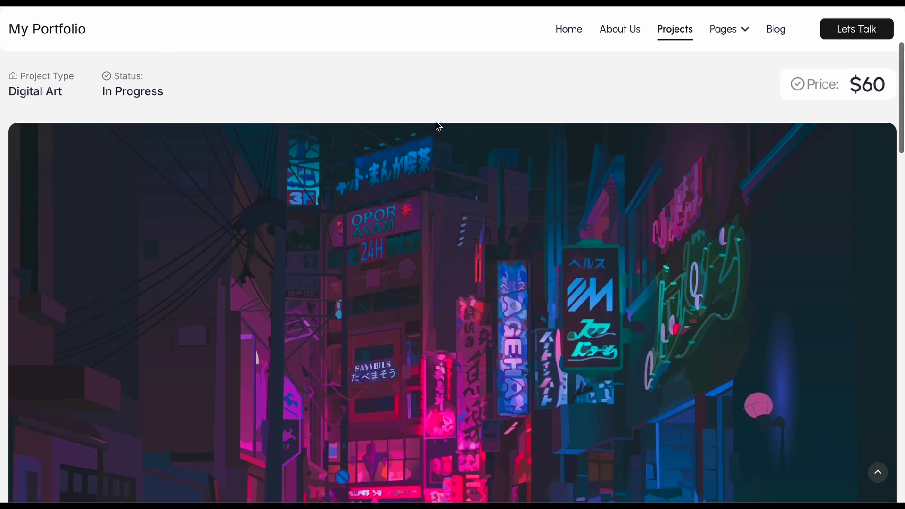
scroll(437, 125, down, 5)
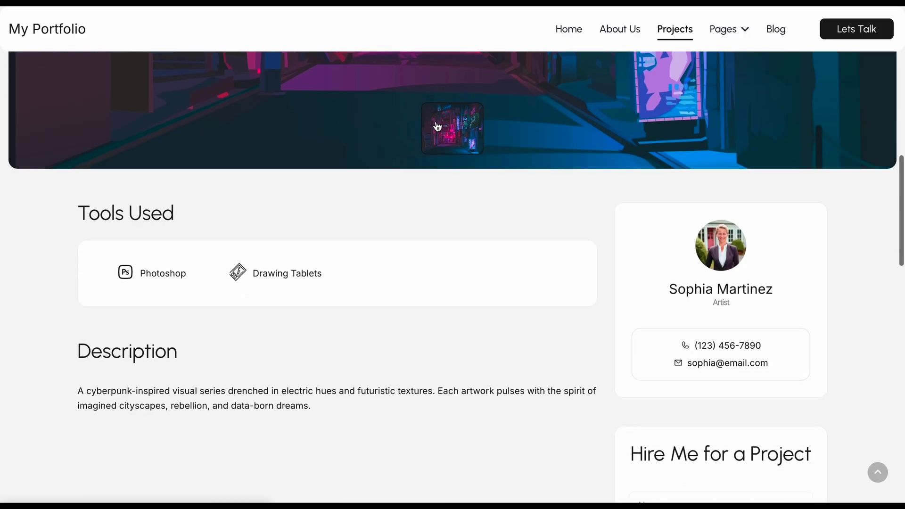
scroll(436, 124, down, 5)
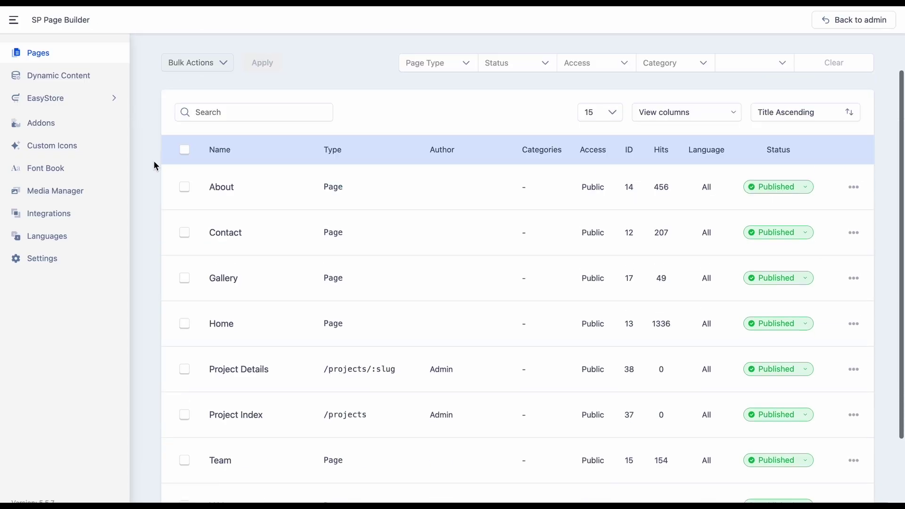
scroll(153, 163, down, 3)
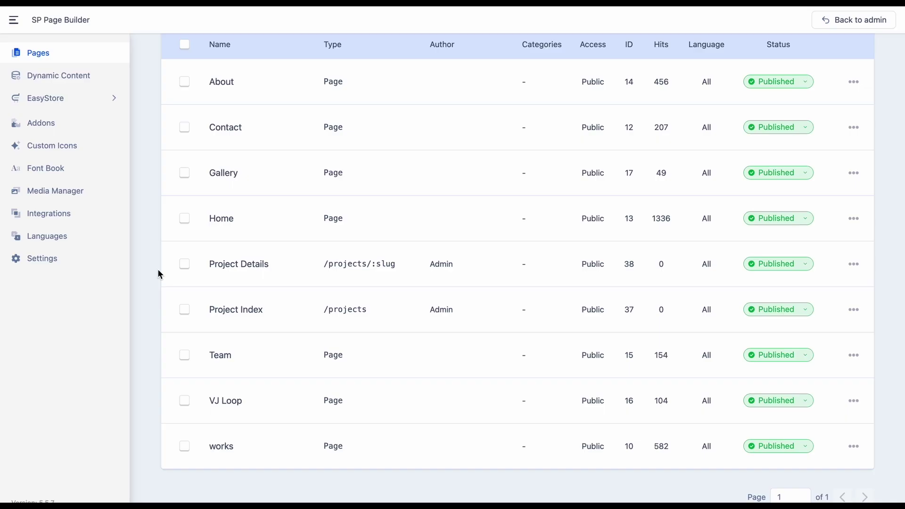
- In Project Index, link the Project Title text to the Project Details page
click(234, 310)
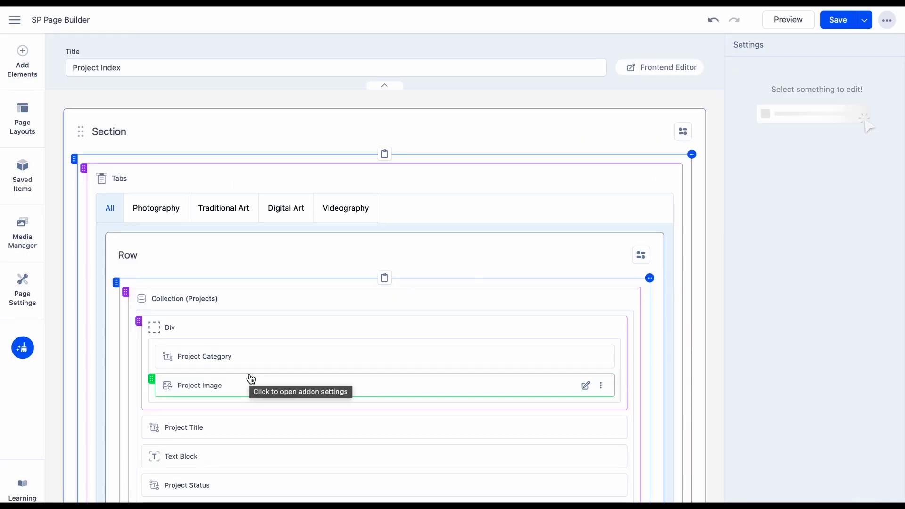
scroll(250, 377, down, 3)
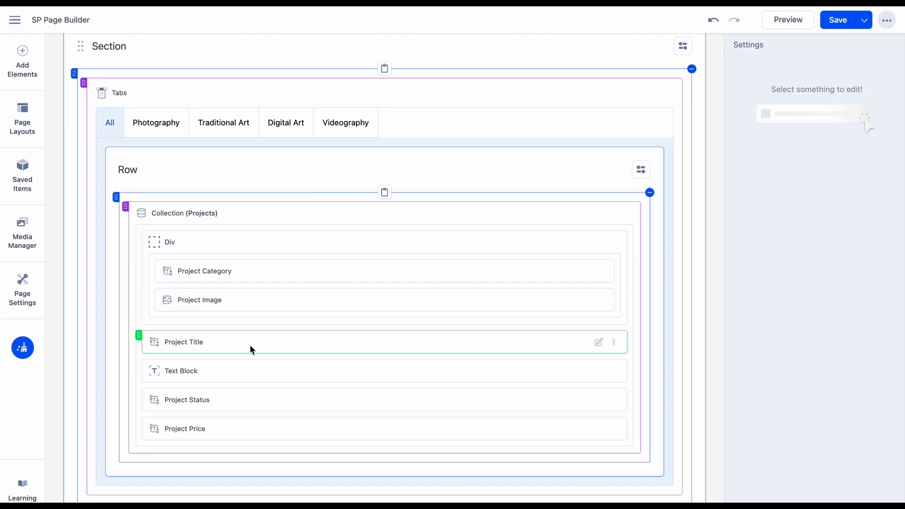
click(249, 341)
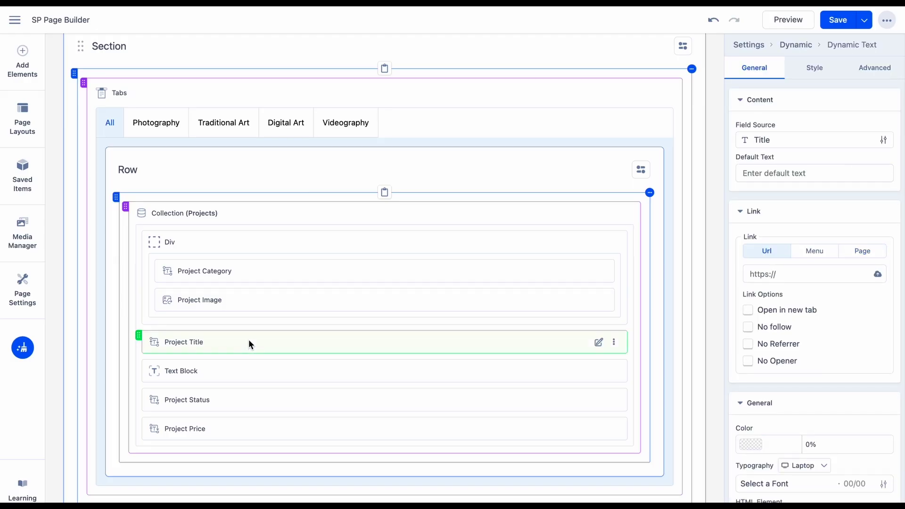
click(867, 254)
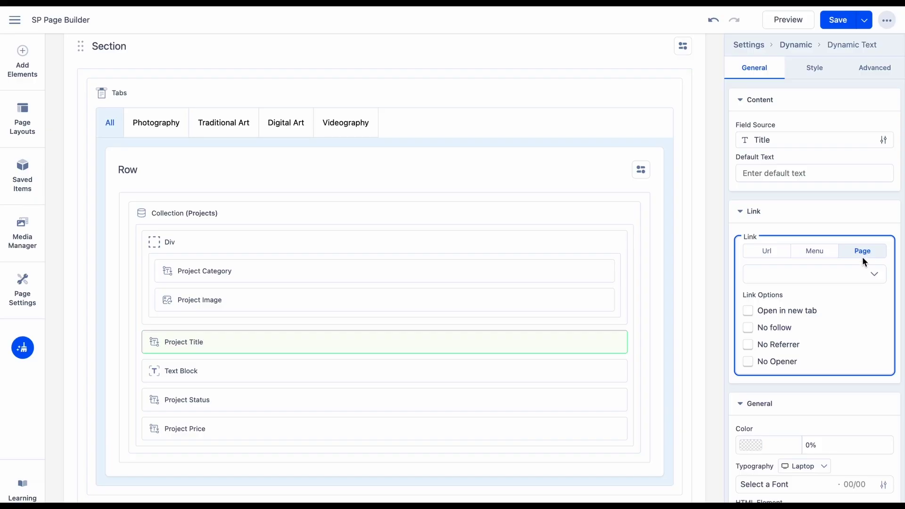
click(857, 273)
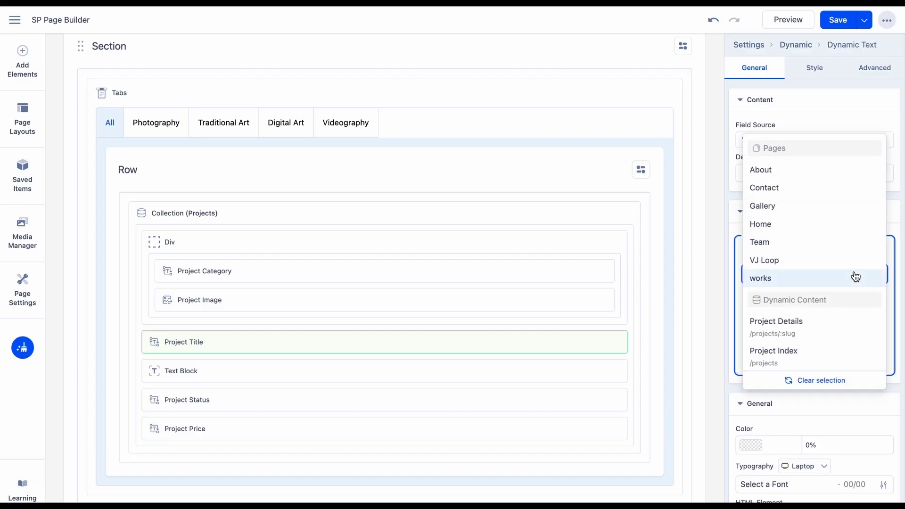
click(831, 337)
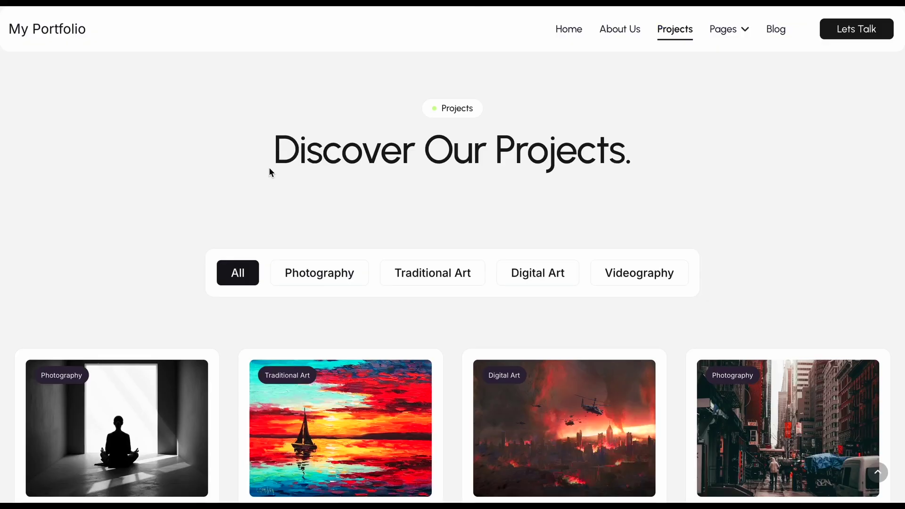
- Filter projects to Photography and open the City Pulse project page
scroll(269, 169, down, 4)
click(315, 82)
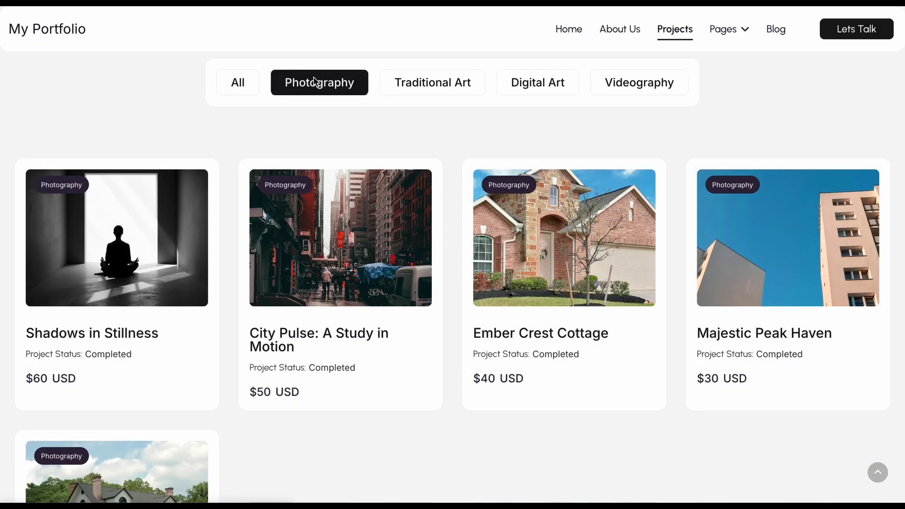
click(283, 338)
scroll(283, 339, down, 1)
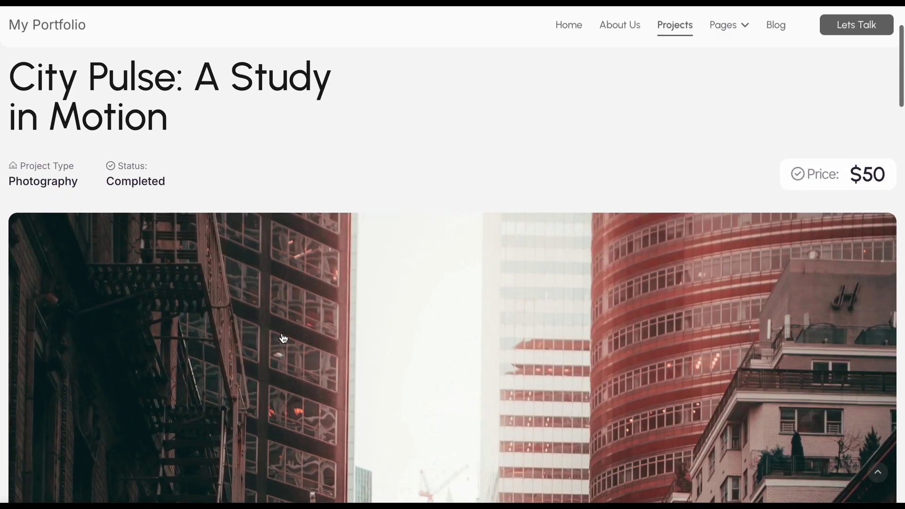
scroll(283, 338, down, 5)
scroll(283, 339, down, 5)
scroll(283, 336, down, 5)
scroll(282, 336, down, 5)
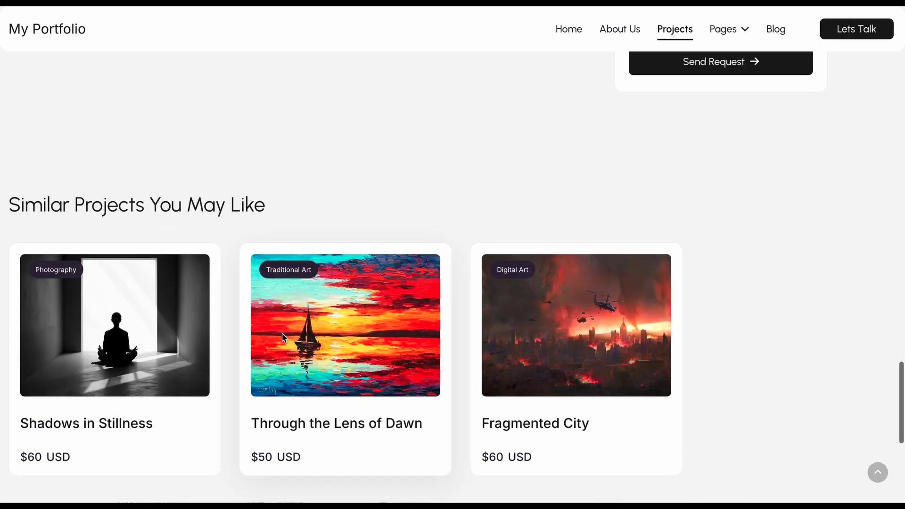
- Follow similar project cards through Through the Lens of Dawn to Fragmented City
click(313, 390)
scroll(311, 390, down, 5)
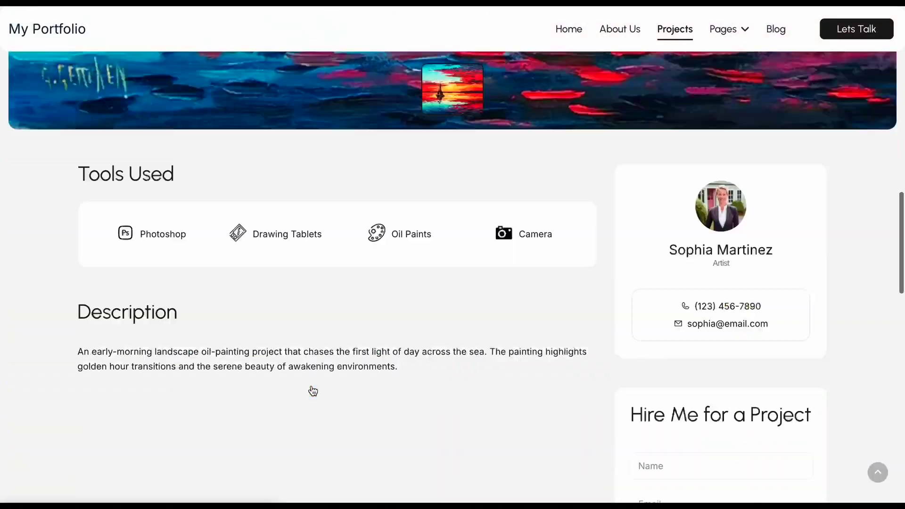
scroll(311, 390, down, 5)
scroll(311, 391, down, 2)
click(545, 430)
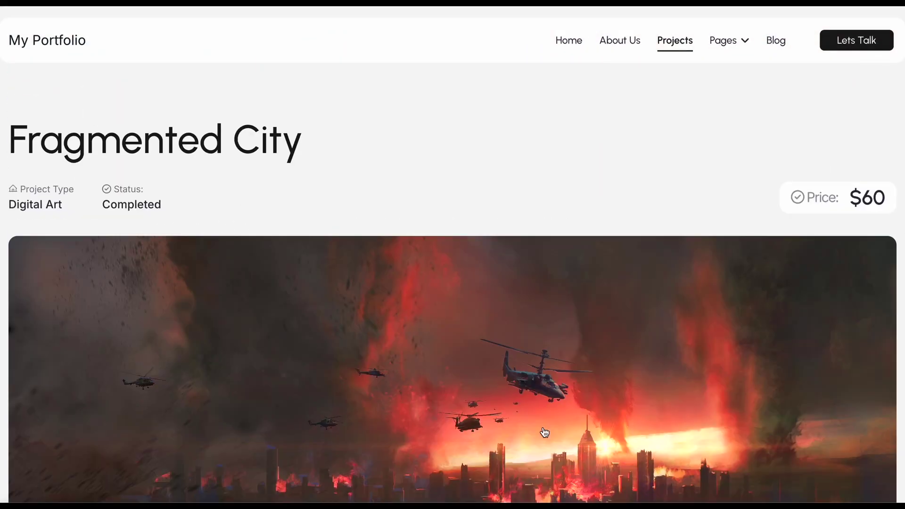
scroll(543, 430, down, 1)
scroll(543, 430, down, 5)
scroll(542, 426, down, 5)
scroll(542, 426, down, 4)
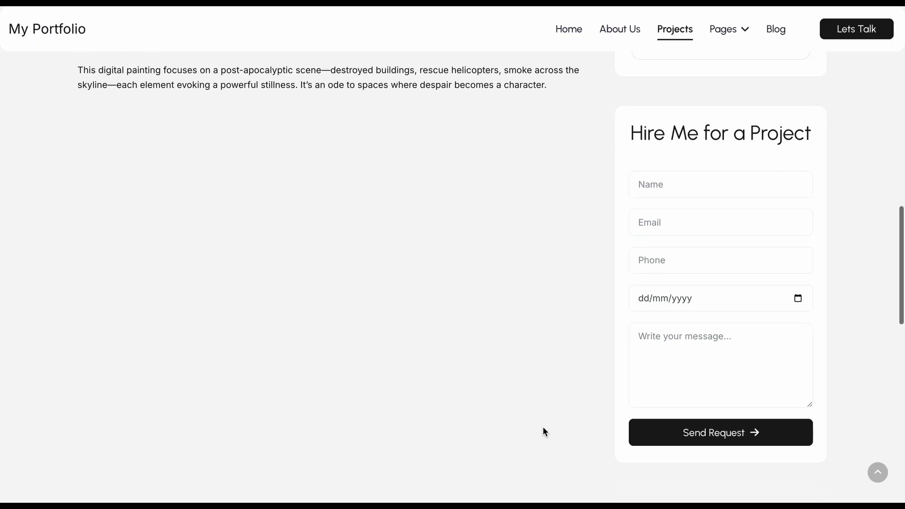